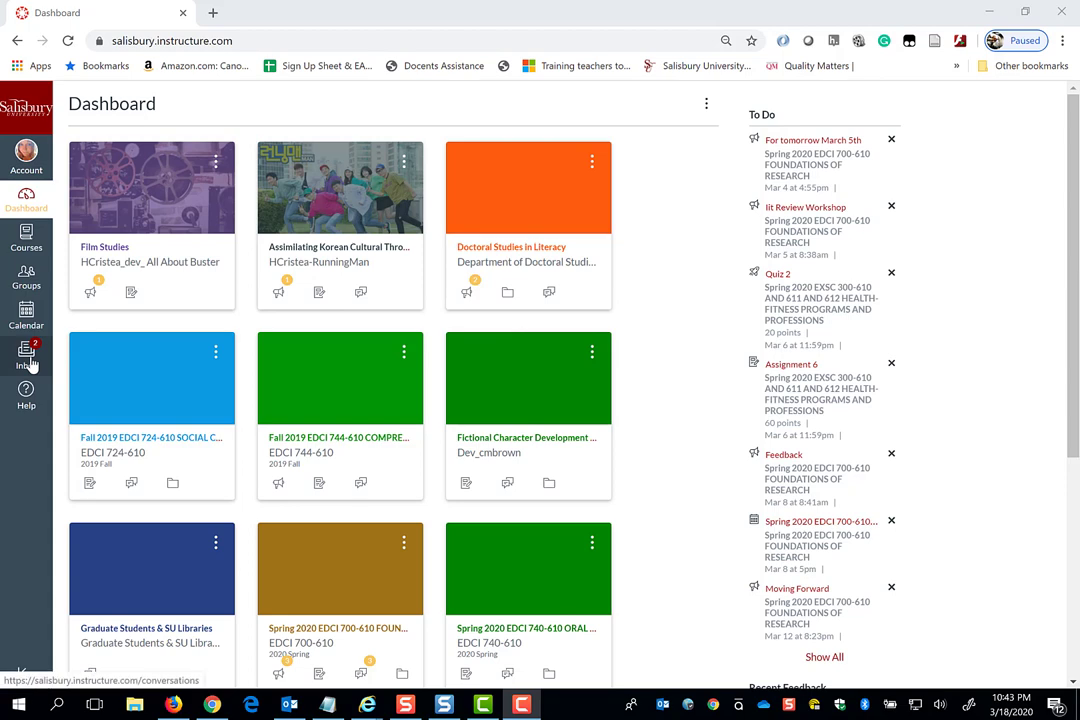
# - Check the newest inbox message and open the account's notification preferences at the Conversations section
pyautogui.click(27, 357)
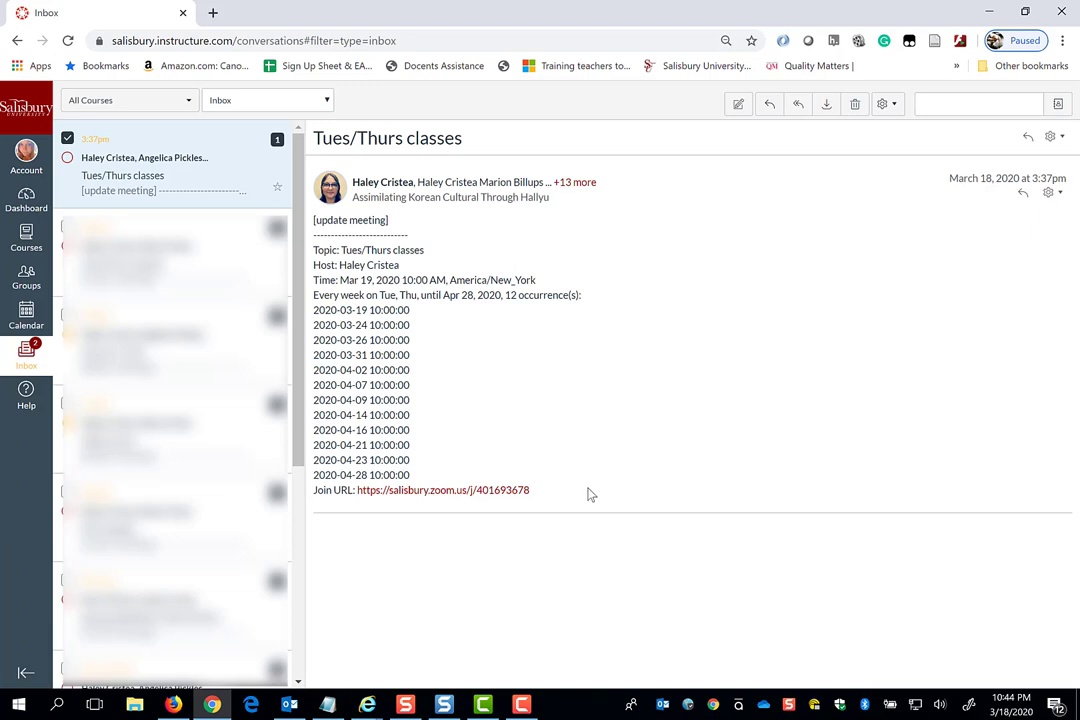
pyautogui.click(27, 158)
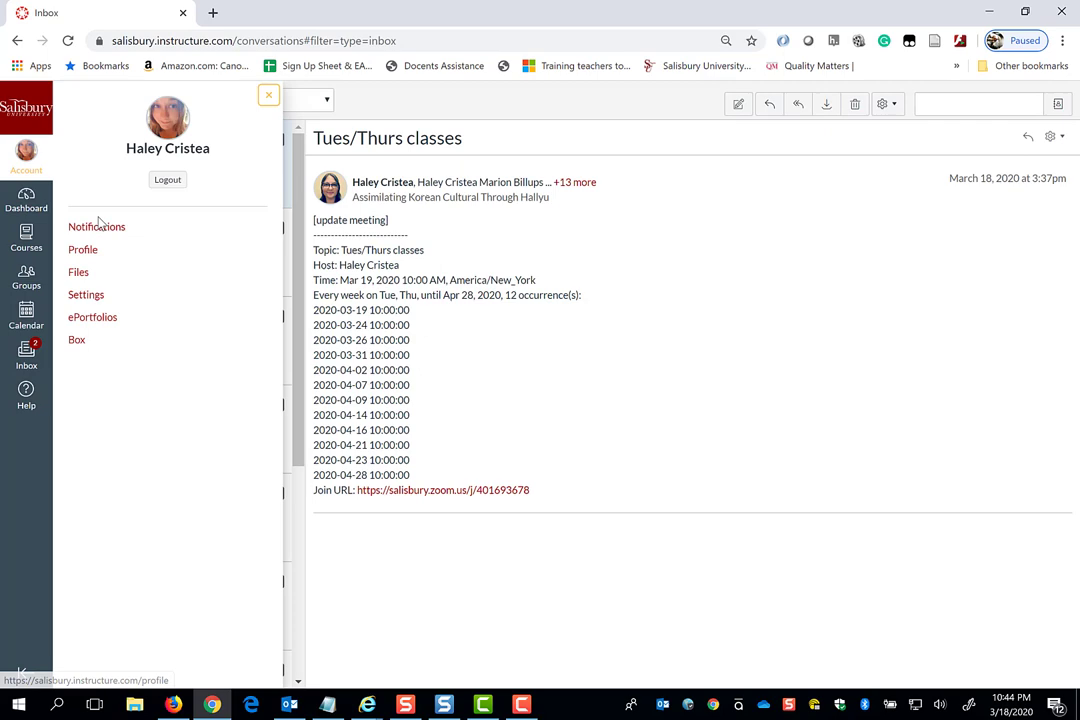
pyautogui.click(100, 231)
pyautogui.scroll(-3, 523, 460)
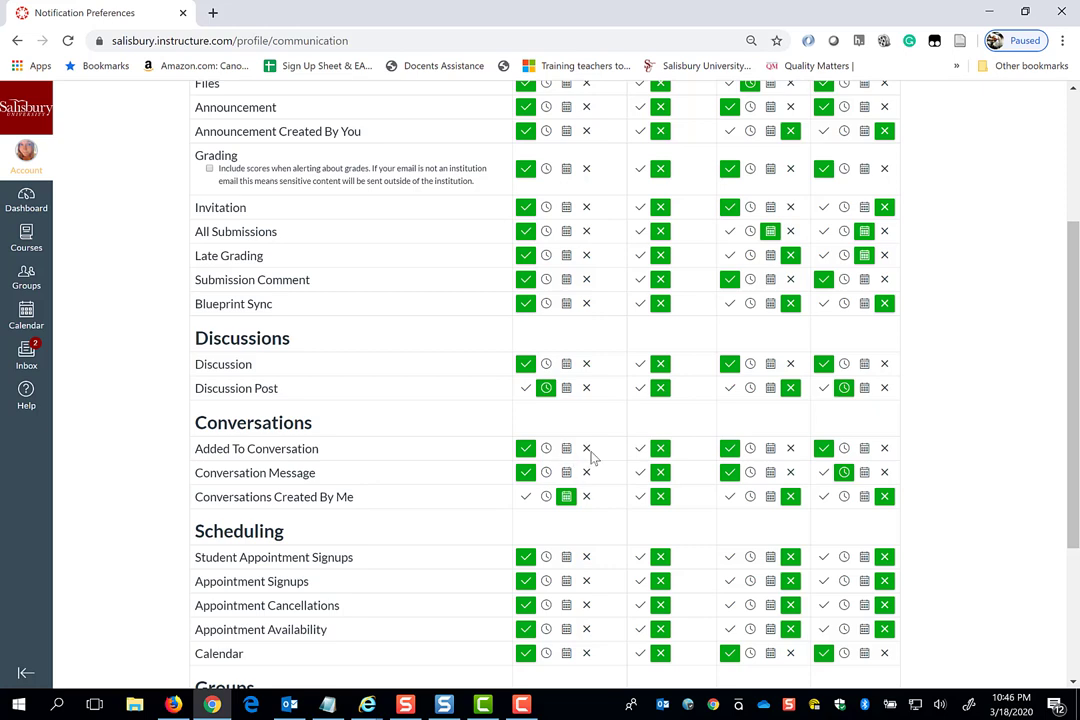
# - Switch the Added To Conversation notification off for the first contact method and turn it back on
pyautogui.click(587, 450)
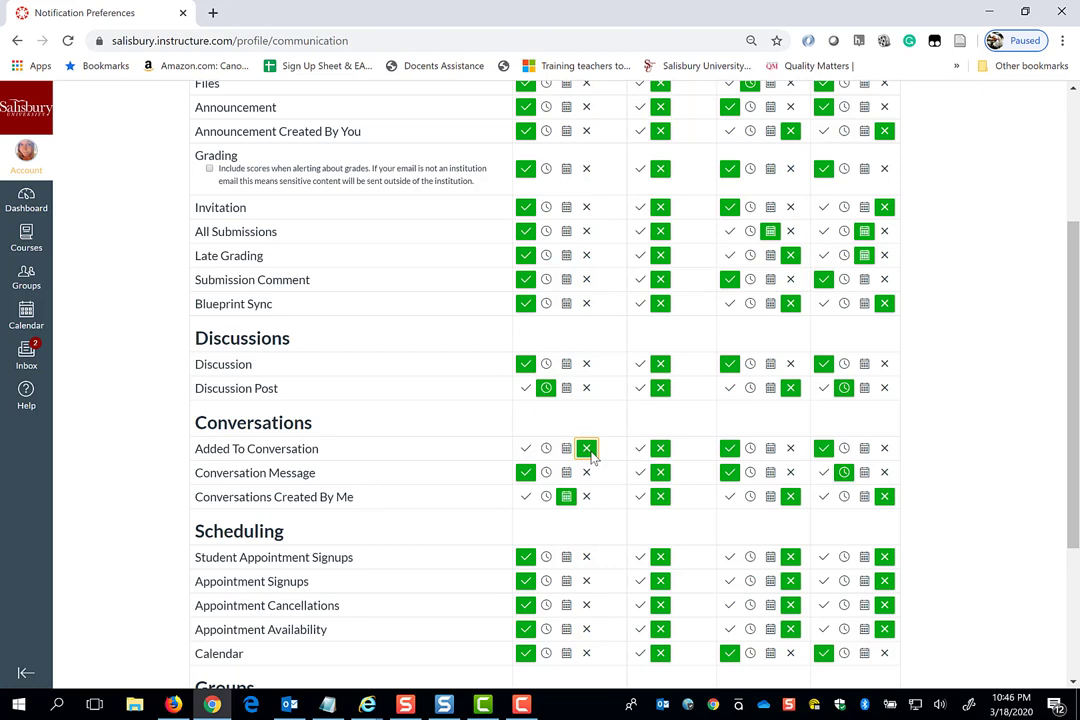
pyautogui.click(525, 449)
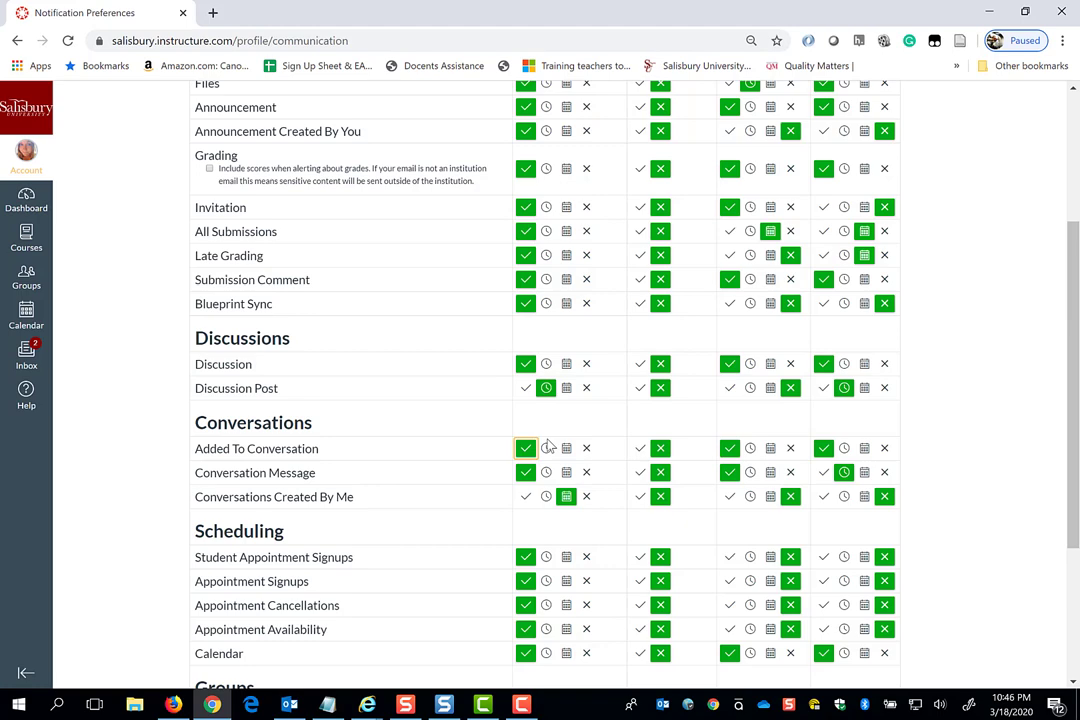
# - Open the Zoom page of the course Assimilating Korean Cultural Through Hallyu
pyautogui.click(28, 206)
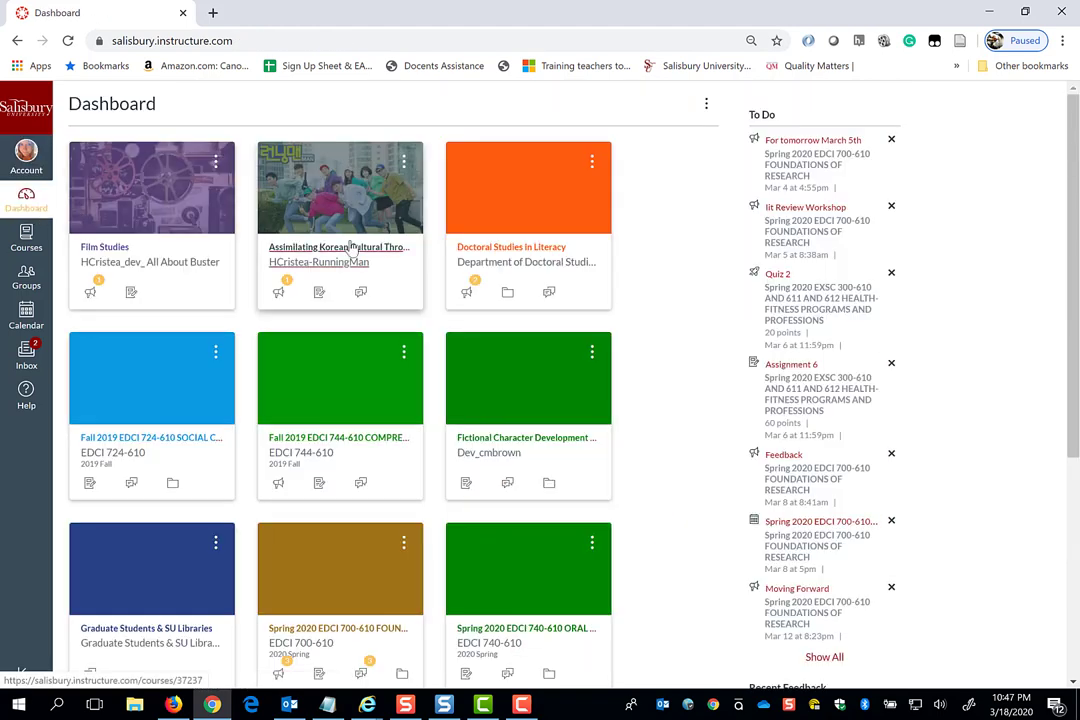
pyautogui.click(298, 210)
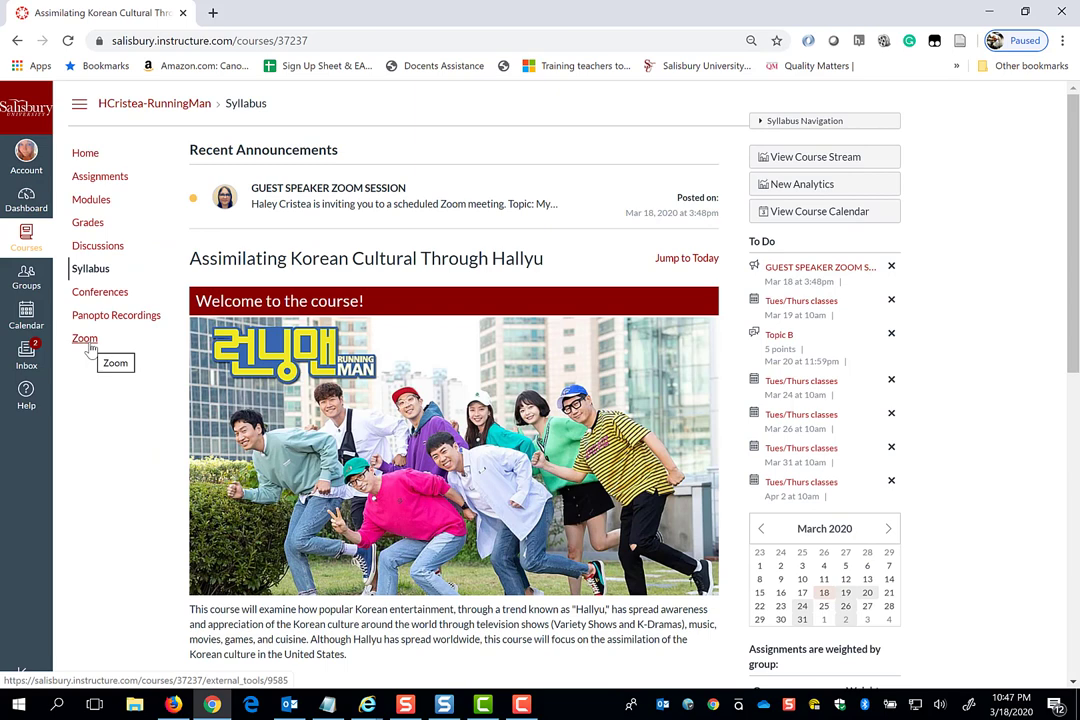
pyautogui.click(88, 340)
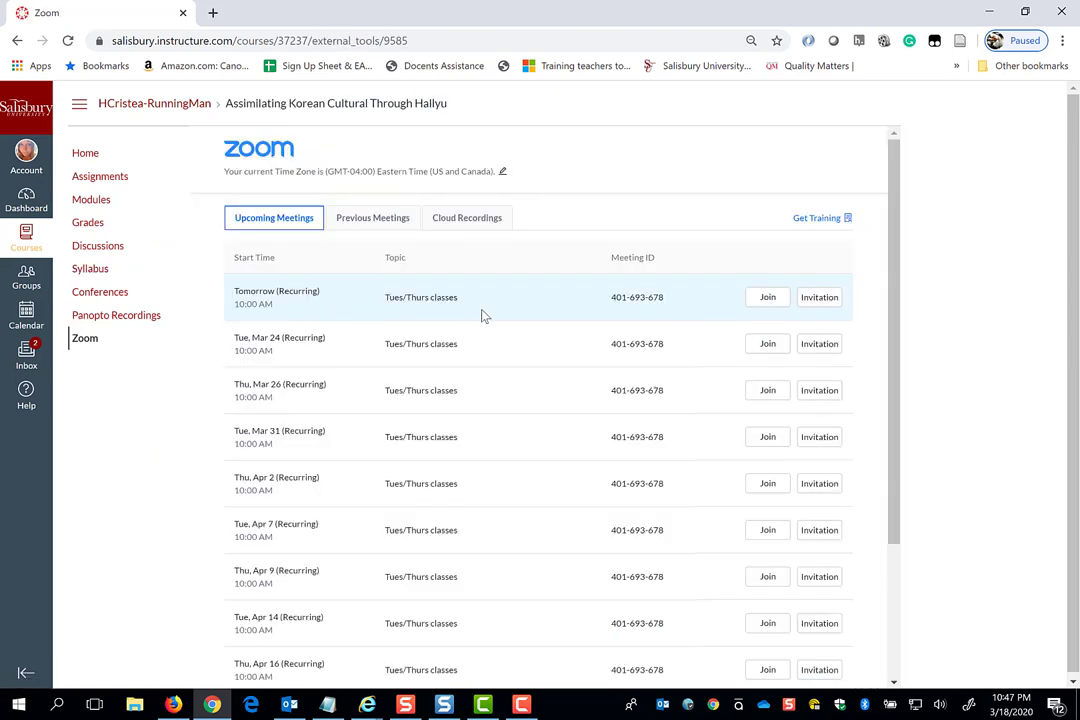
# - View the meeting invitation for tomorrow's Tues/Thurs classes session and dismiss it without copying
pyautogui.click(819, 298)
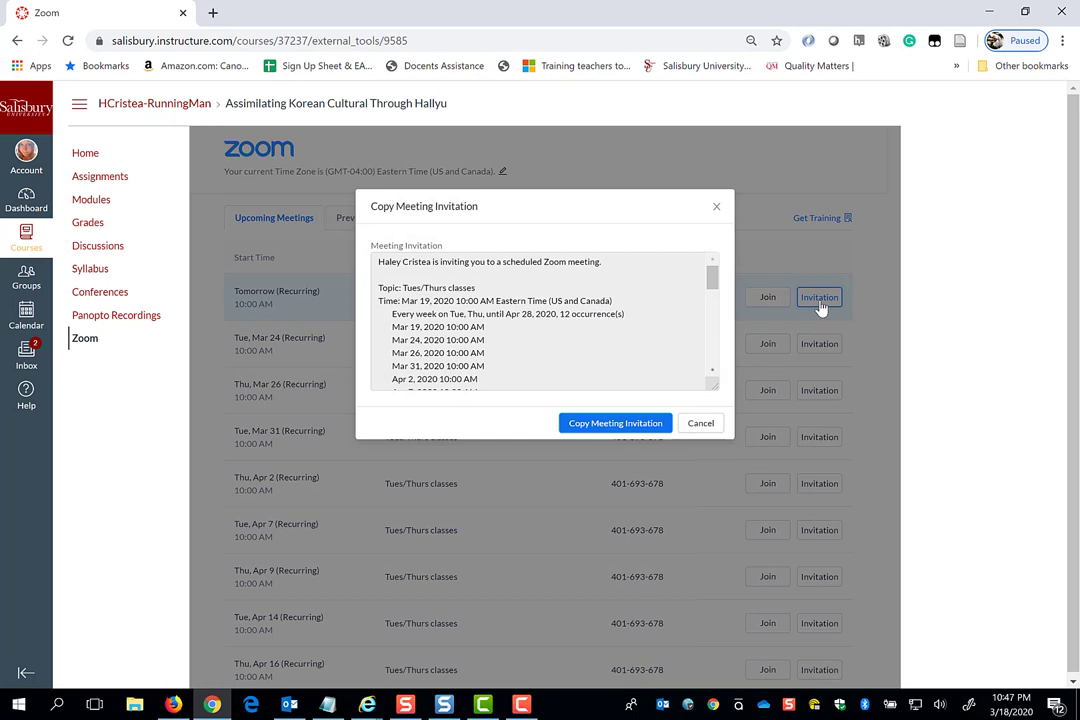
pyautogui.click(774, 308)
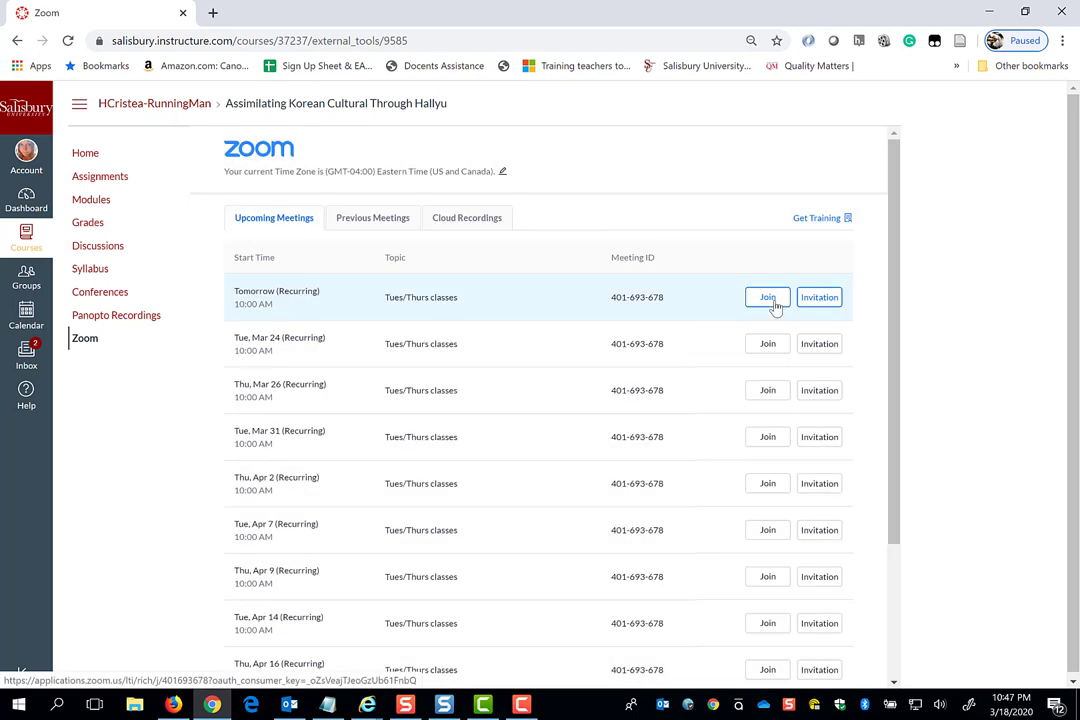
# - Review the previous meetings and the Tues/Thurs classes cloud recording, ending back at the upcoming meetings
pyautogui.click(412, 222)
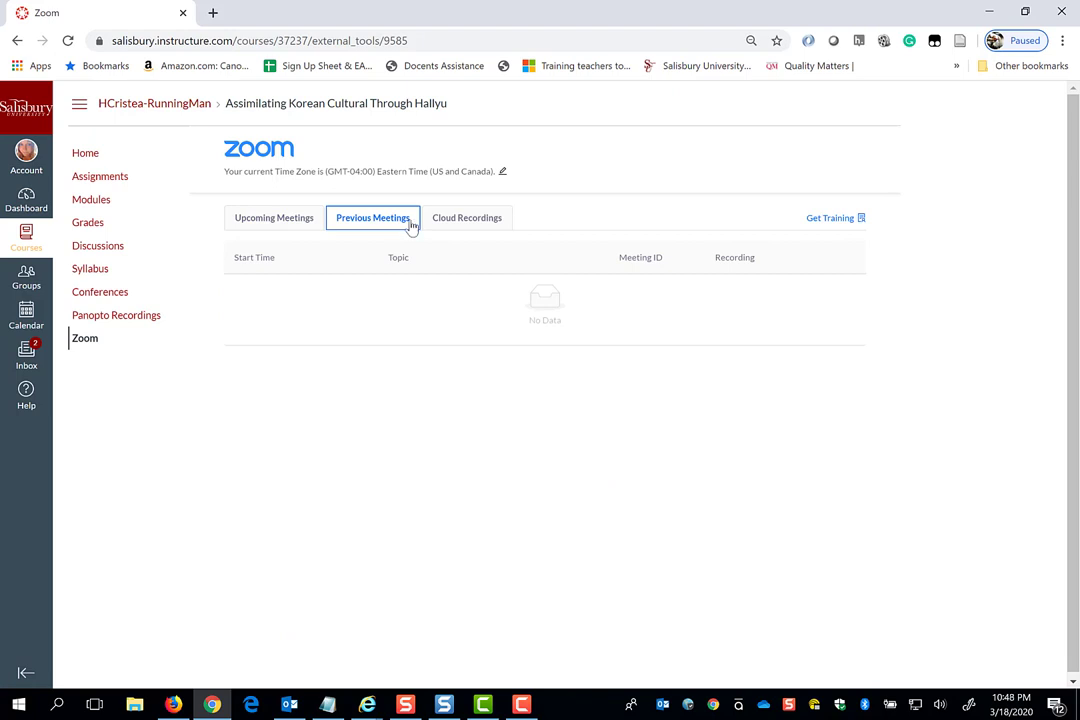
pyautogui.click(295, 222)
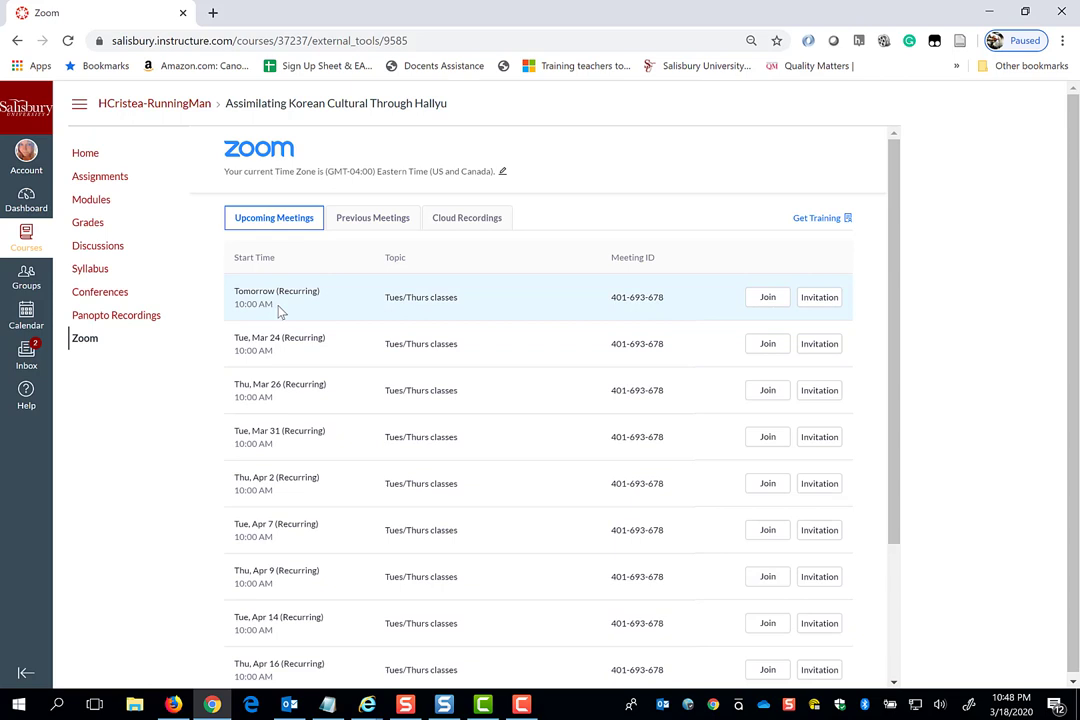
pyautogui.click(364, 222)
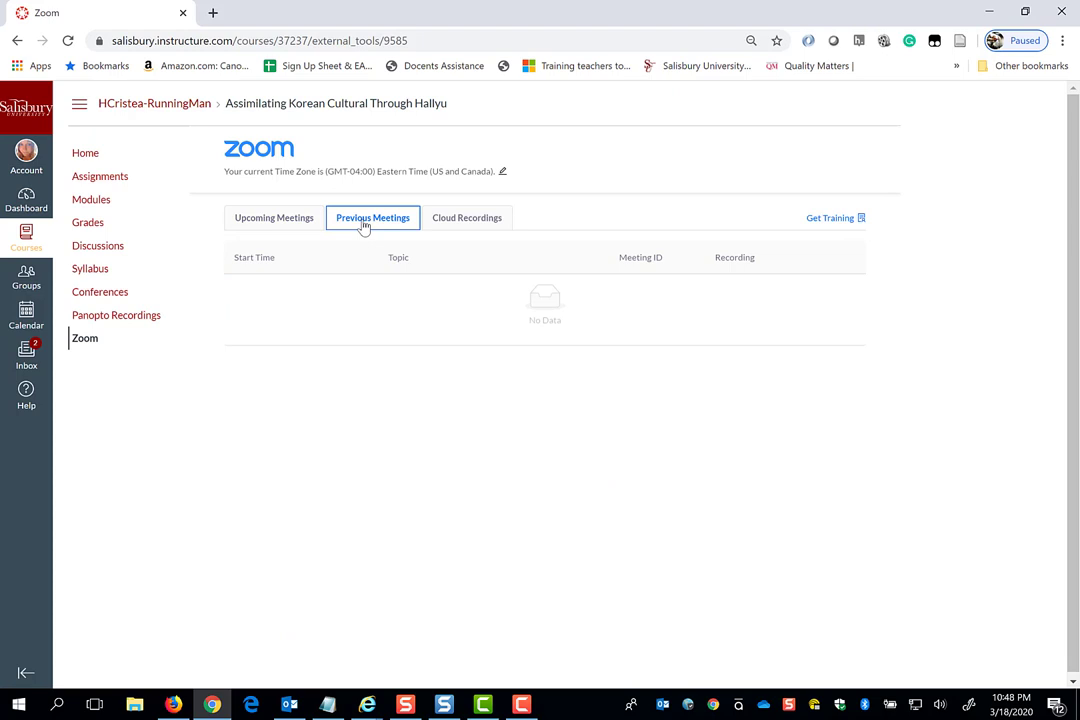
pyautogui.click(478, 223)
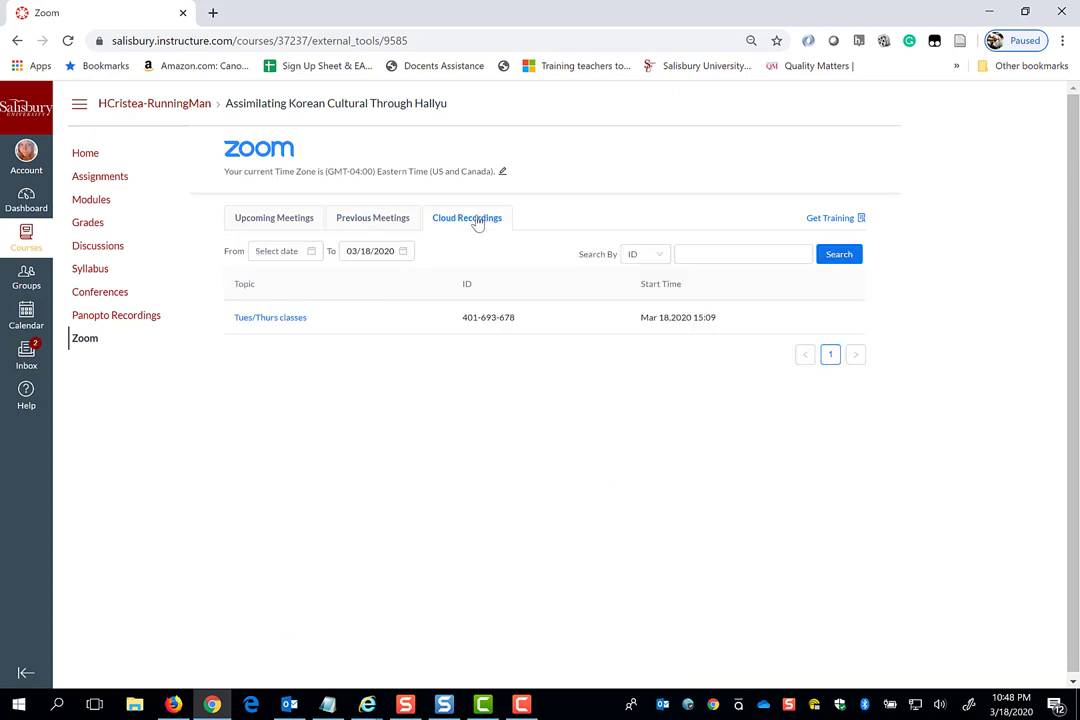
pyautogui.click(293, 319)
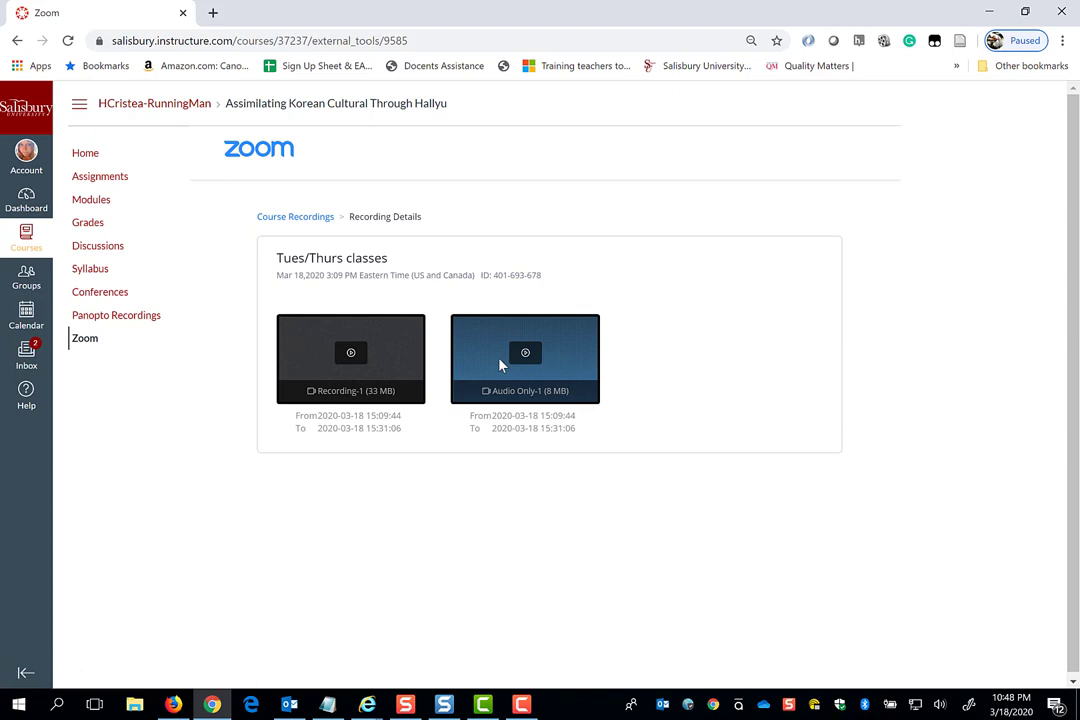
pyautogui.hotkey('alt', 'Left')
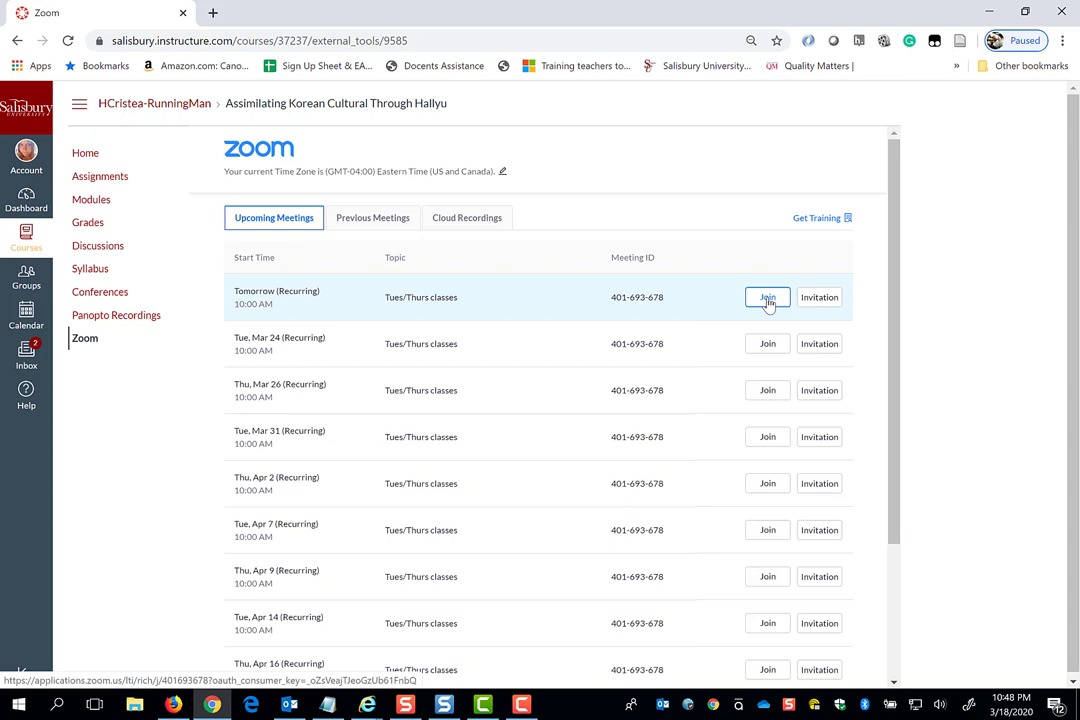
# - Join tomorrow's Tues/Thurs classes meeting in the Zoom desktop app with video and computer audio
pyautogui.click(767, 298)
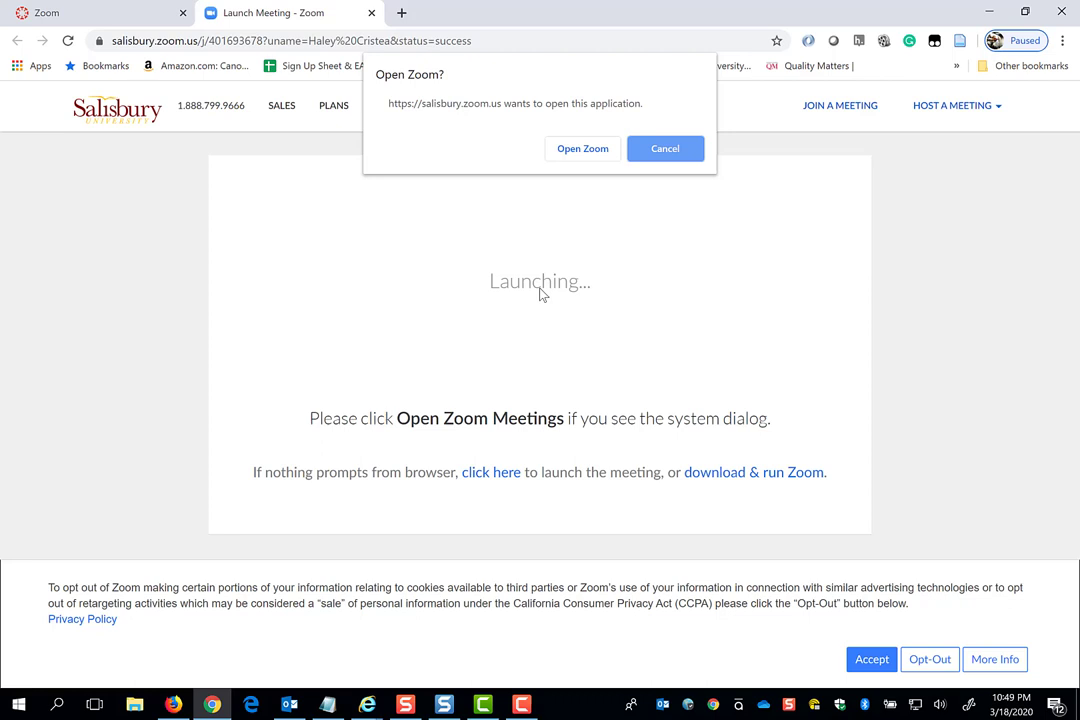
pyautogui.click(583, 150)
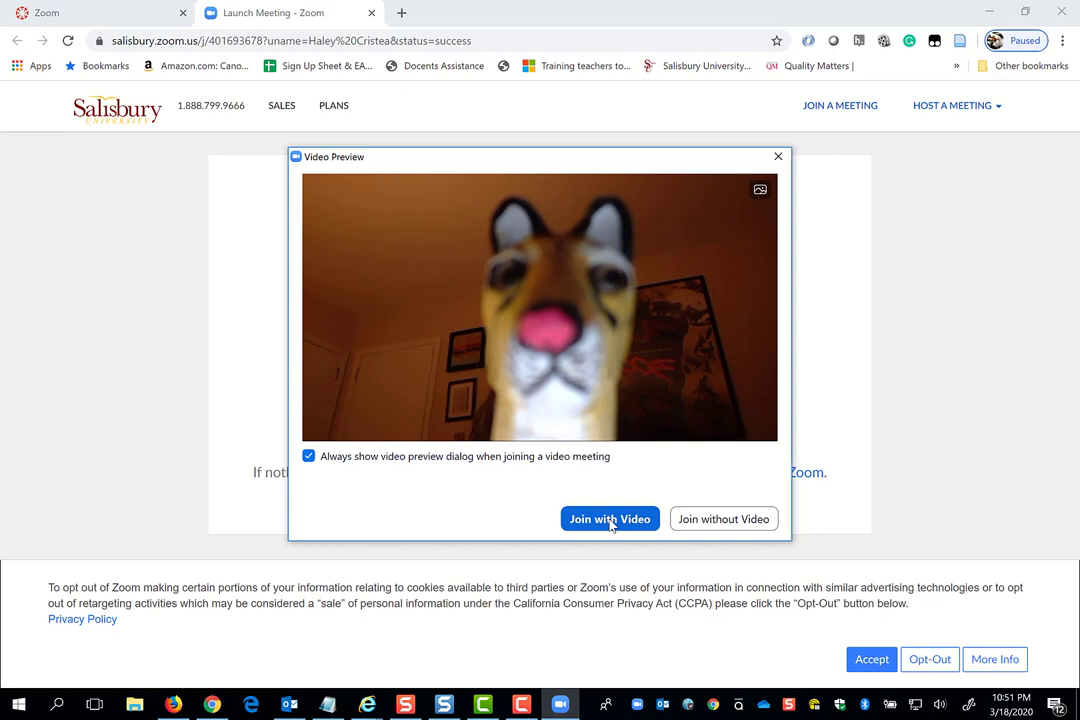
pyautogui.click(611, 521)
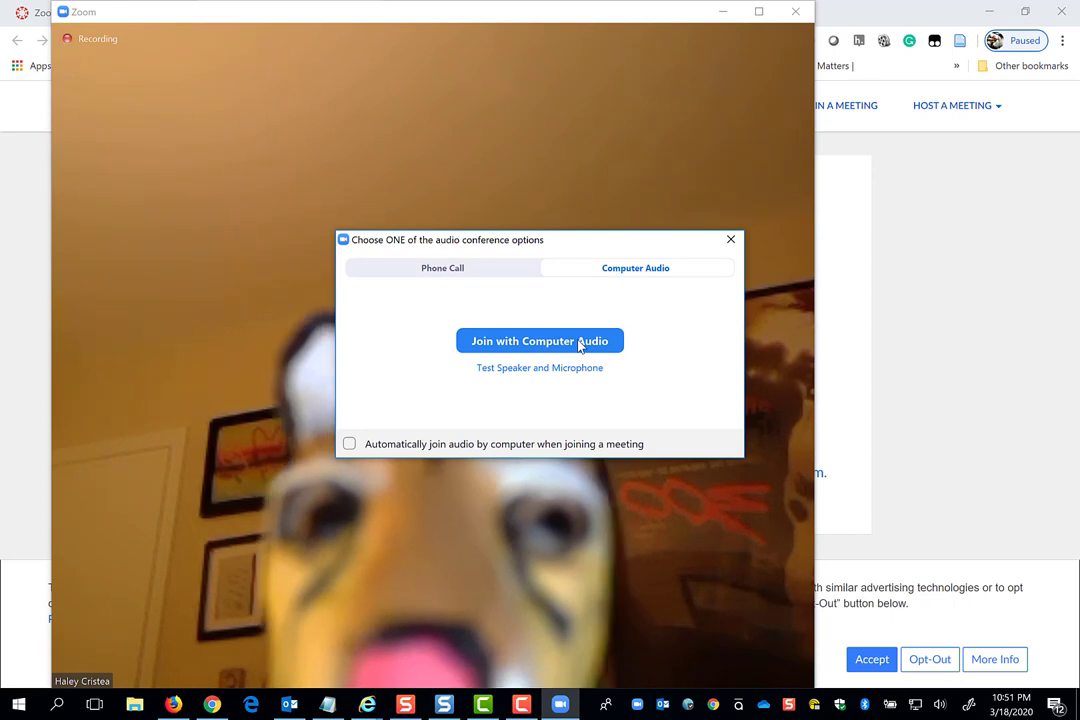
pyautogui.click(580, 343)
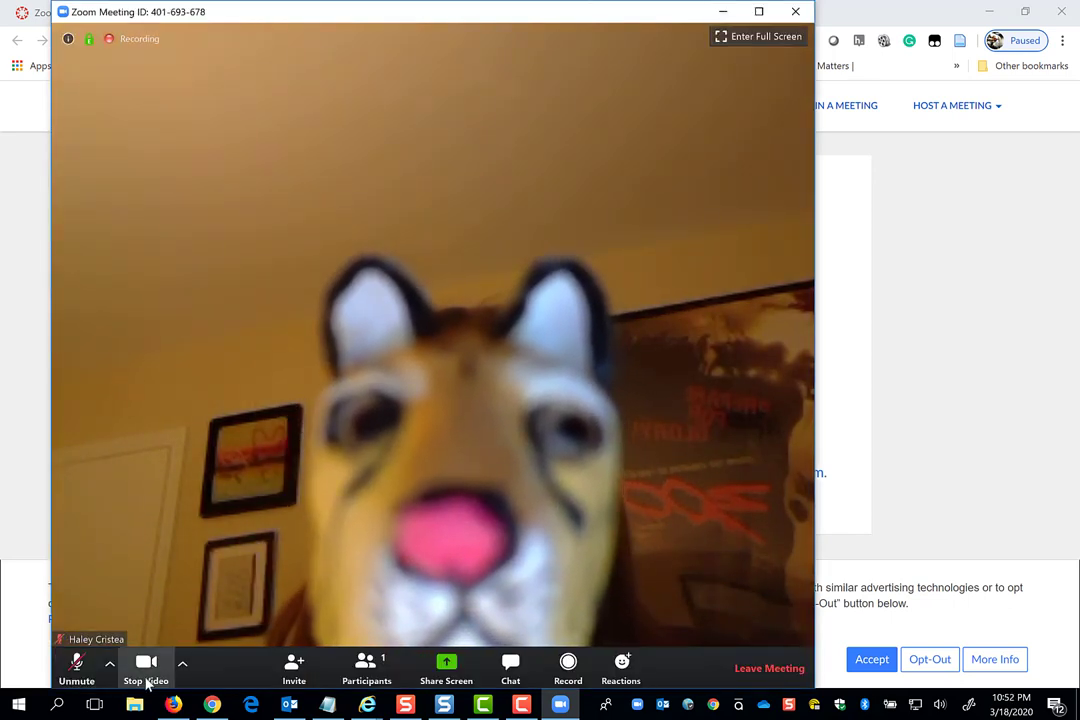
# - Stop the camera video in the meeting, and unmute and re-mute the microphone
pyautogui.click(146, 665)
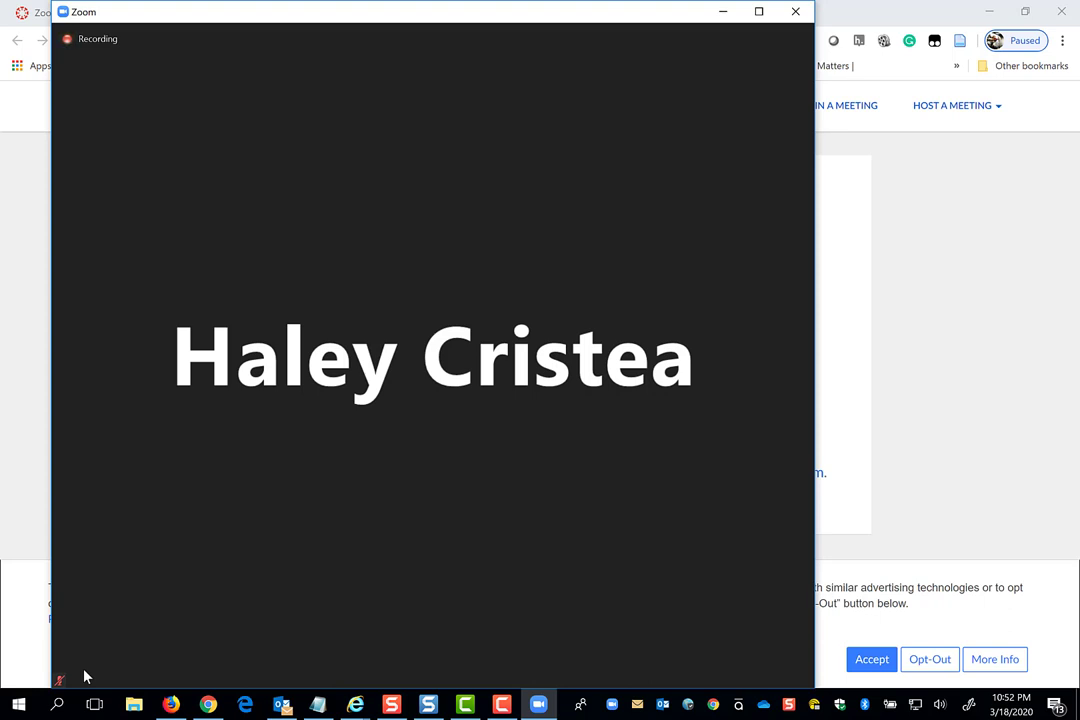
pyautogui.moveTo(85, 673)
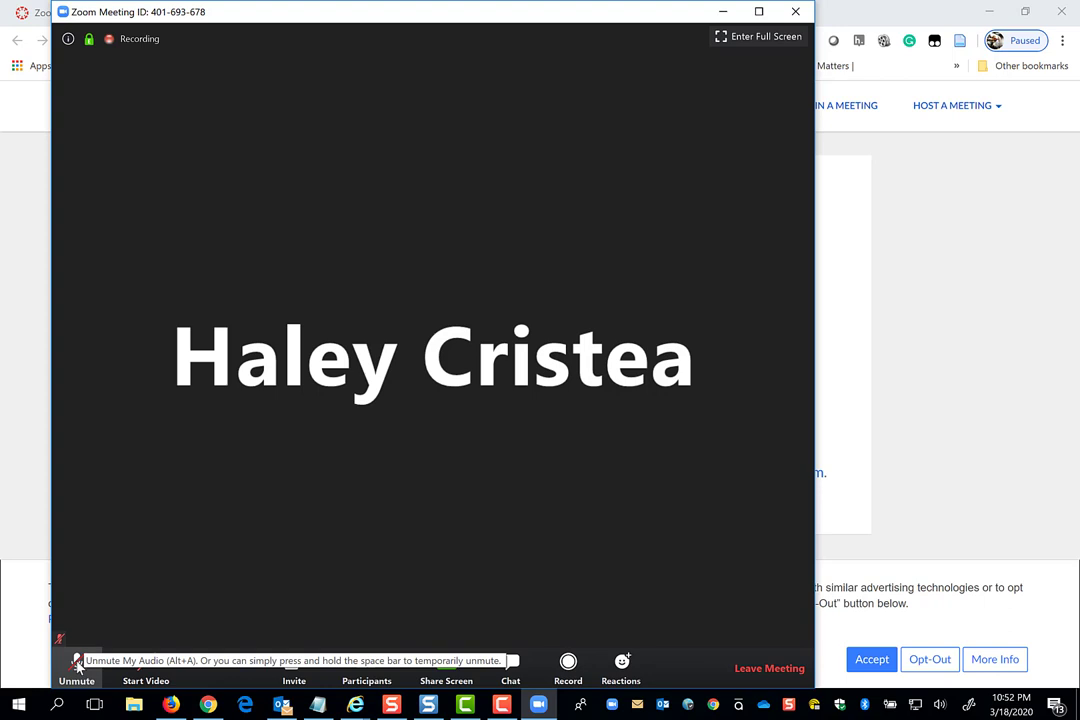
pyautogui.click(77, 667)
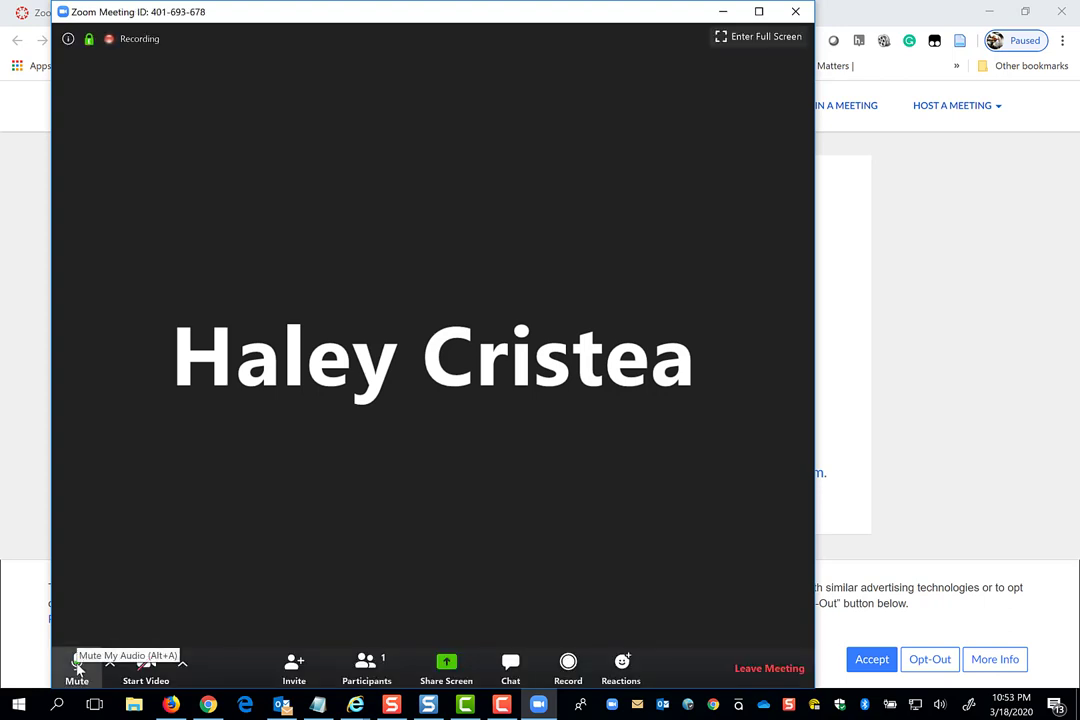
pyautogui.click(77, 667)
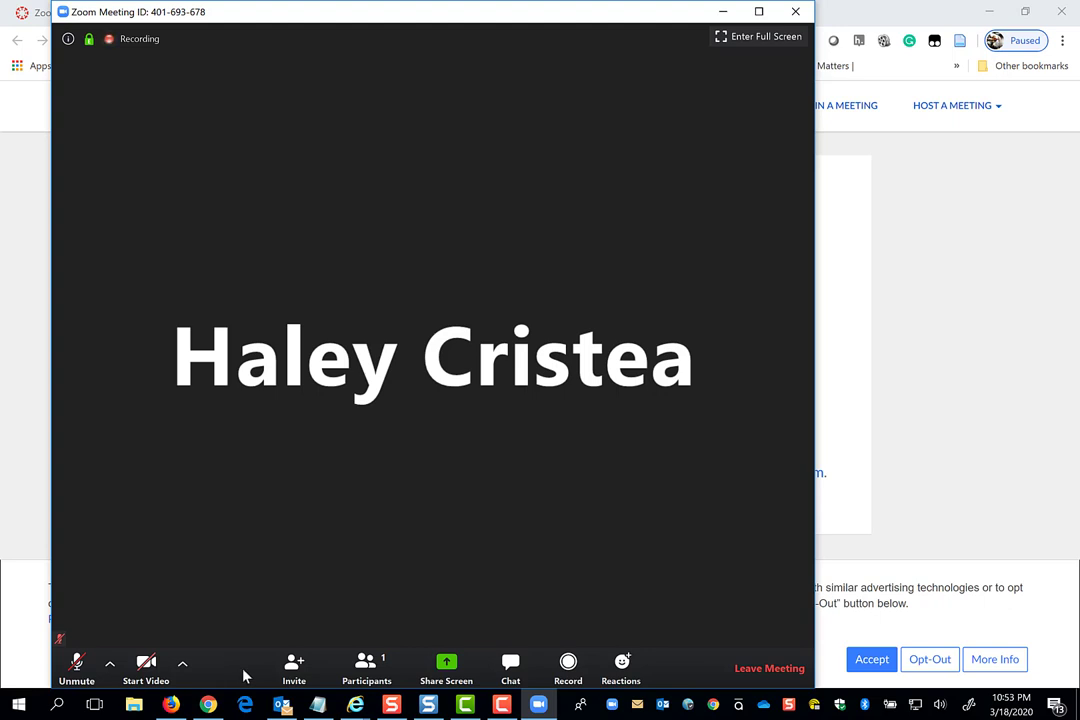
# - View the options for inviting people to the meeting and close them without sending an invitation
pyautogui.click(296, 674)
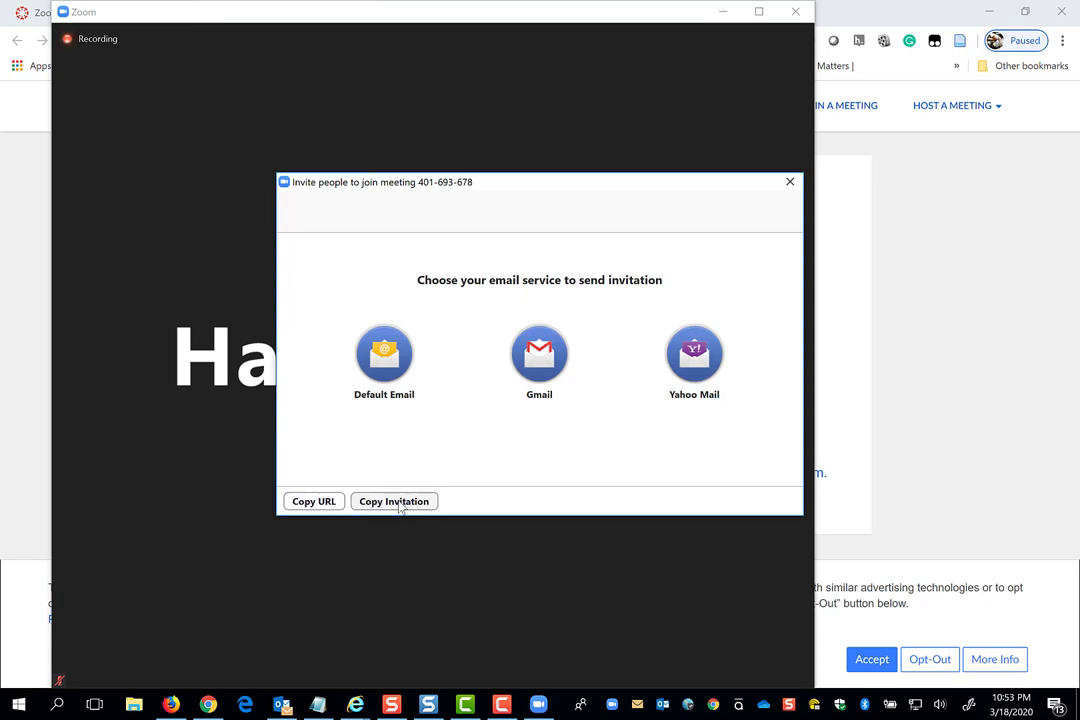
pyautogui.click(789, 182)
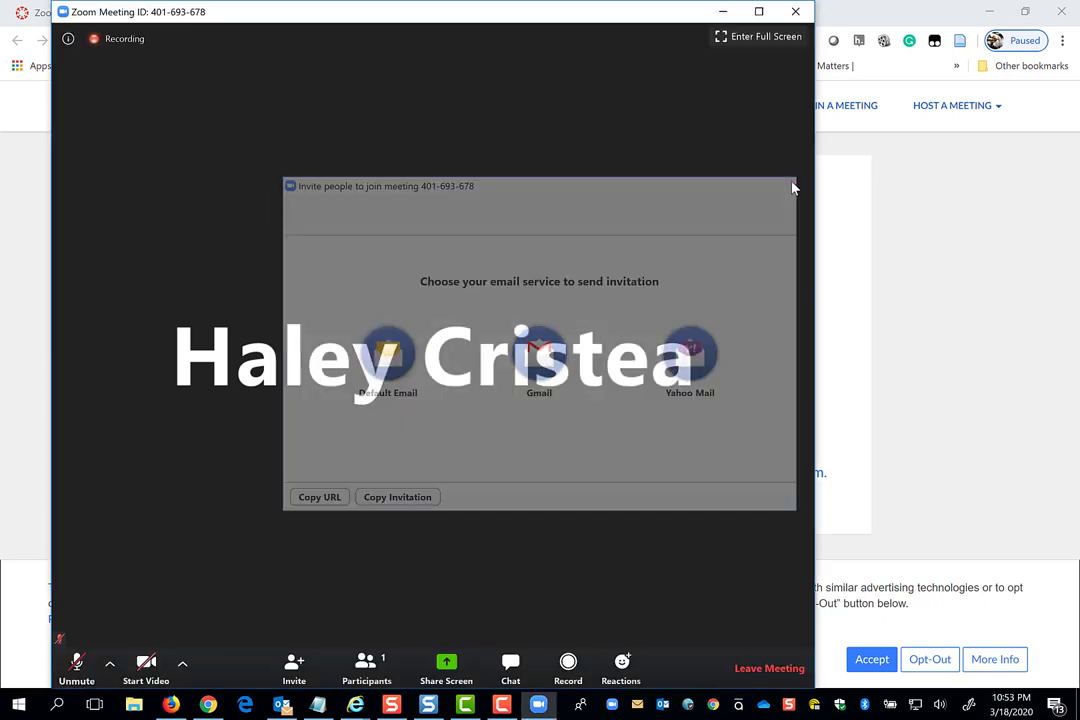
# - Show the meeting's participants list, and raise and lower your hand
pyautogui.click(366, 670)
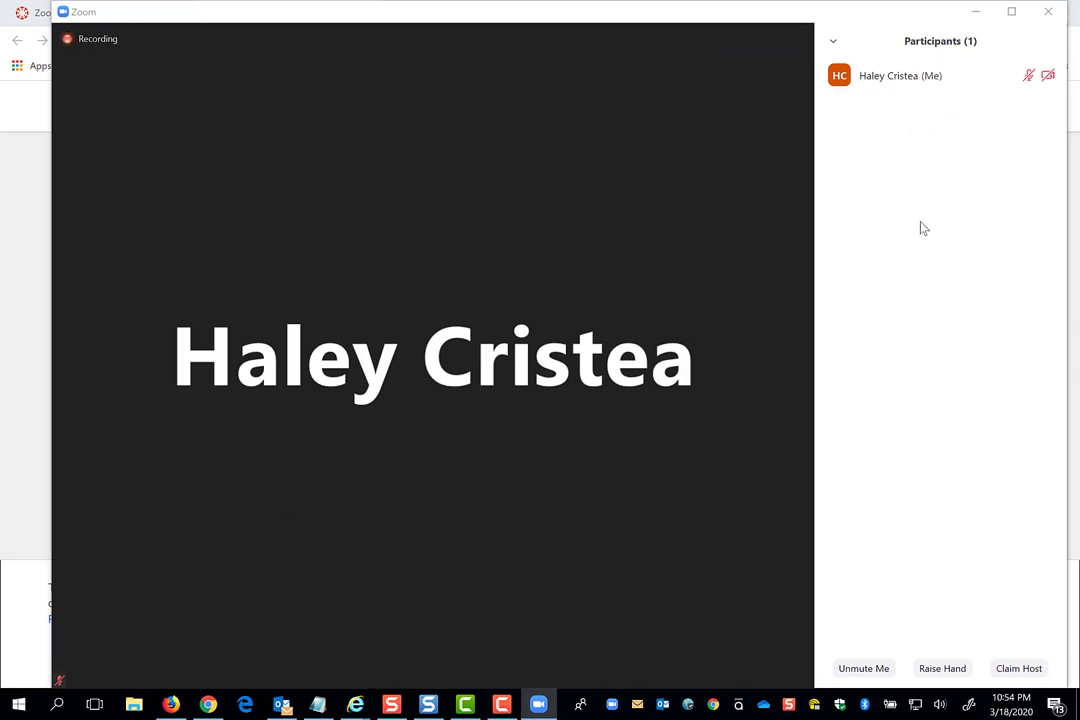
pyautogui.click(942, 672)
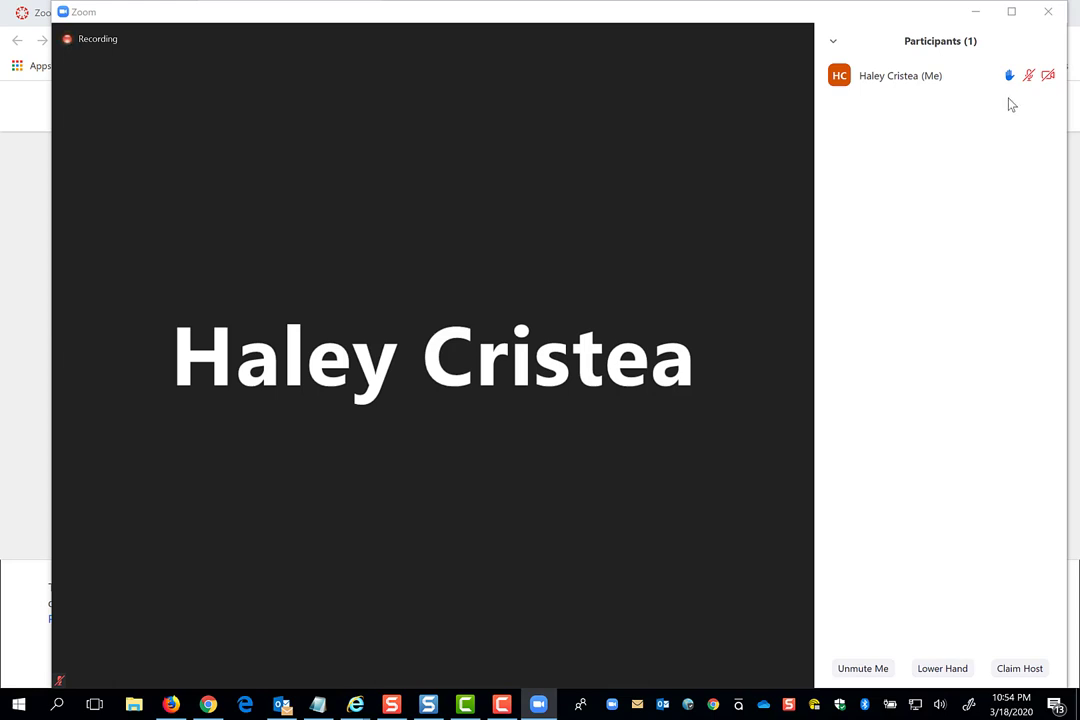
pyautogui.click(955, 675)
# - Unmute and re-mute your own microphone from the participants list
pyautogui.moveTo(909, 84)
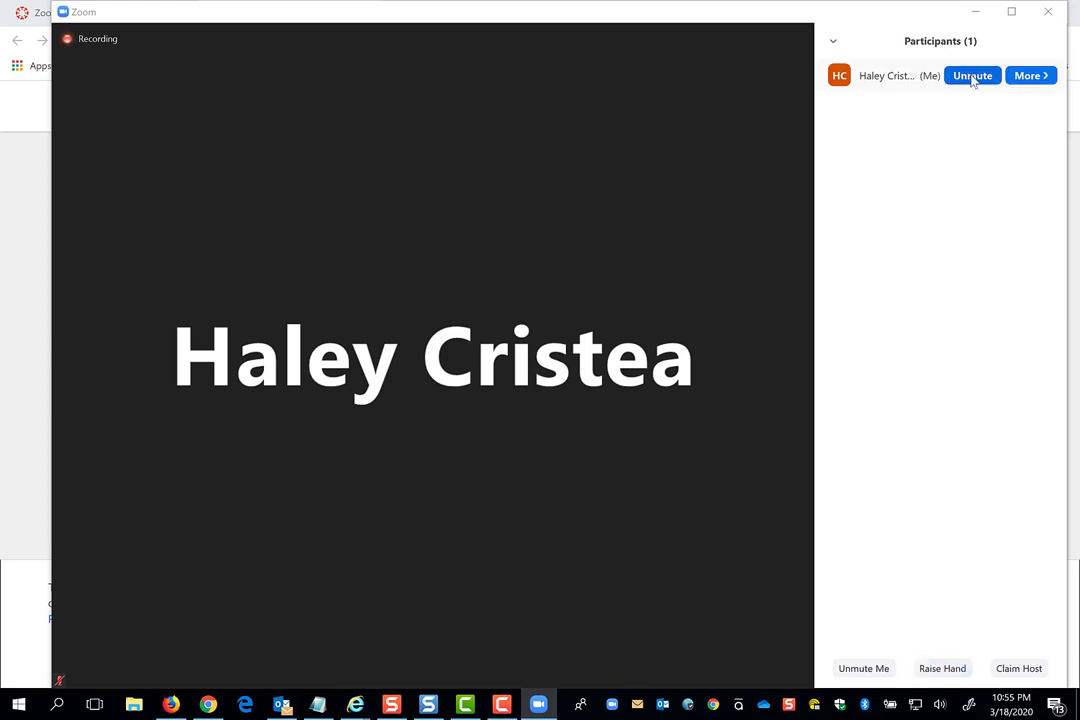
pyautogui.click(858, 674)
pyautogui.click(860, 677)
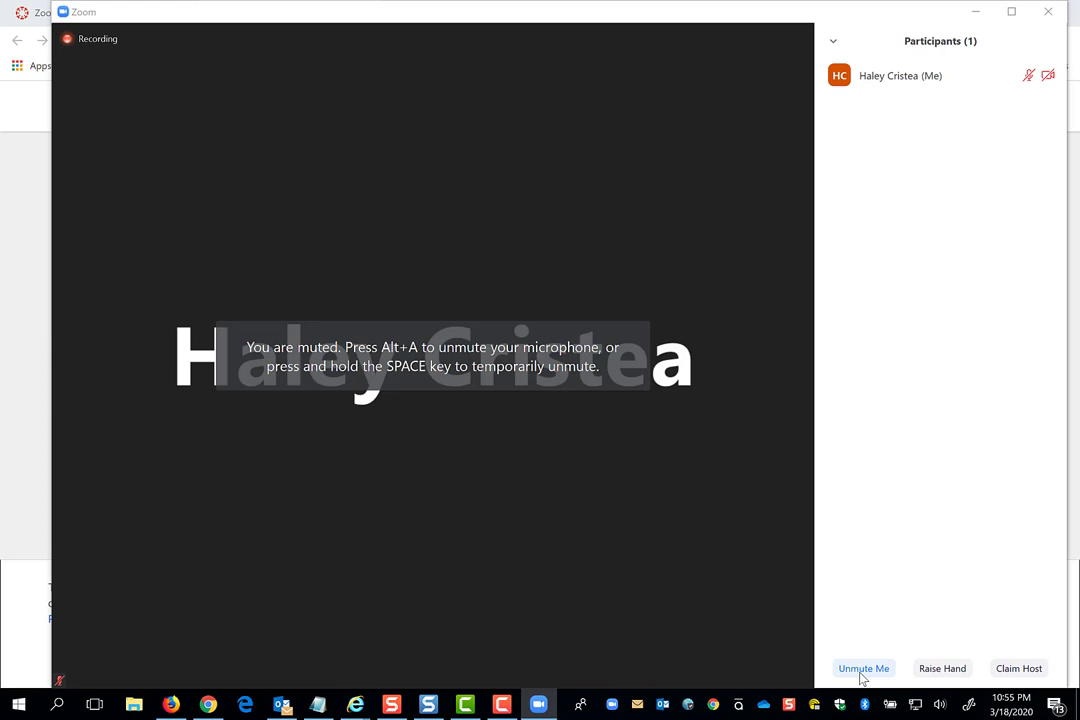
# - Send "Hello everyone" to everyone in the group chat and react with a thumbs up
pyautogui.click(510, 665)
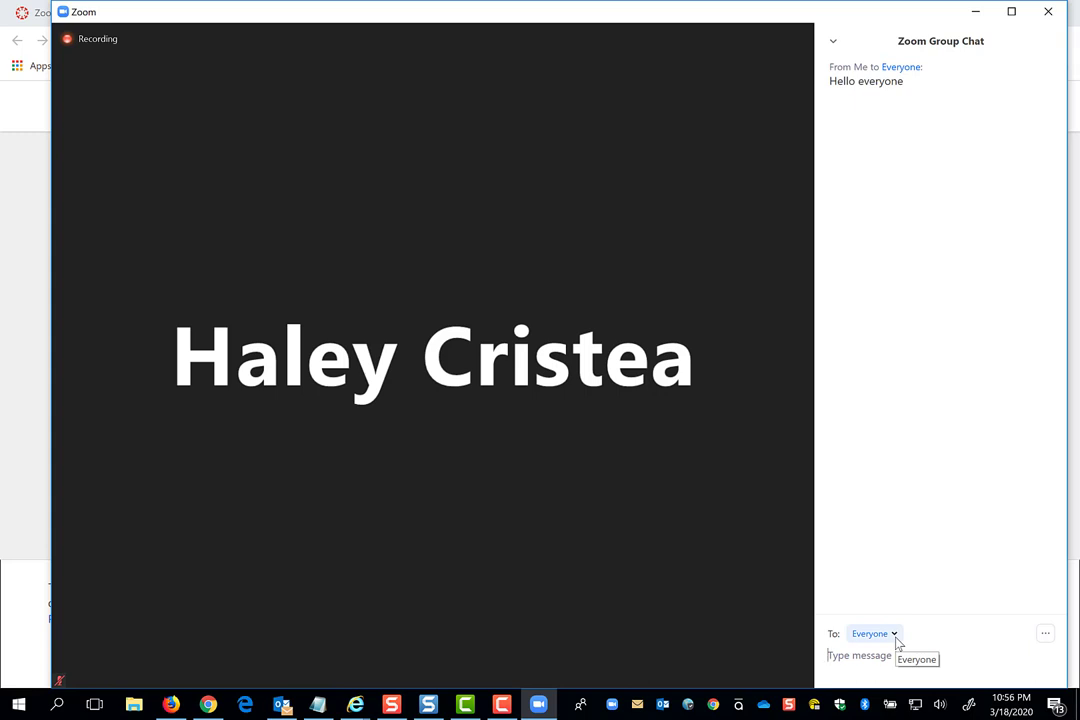
pyautogui.moveTo(550, 665)
pyautogui.click(621, 662)
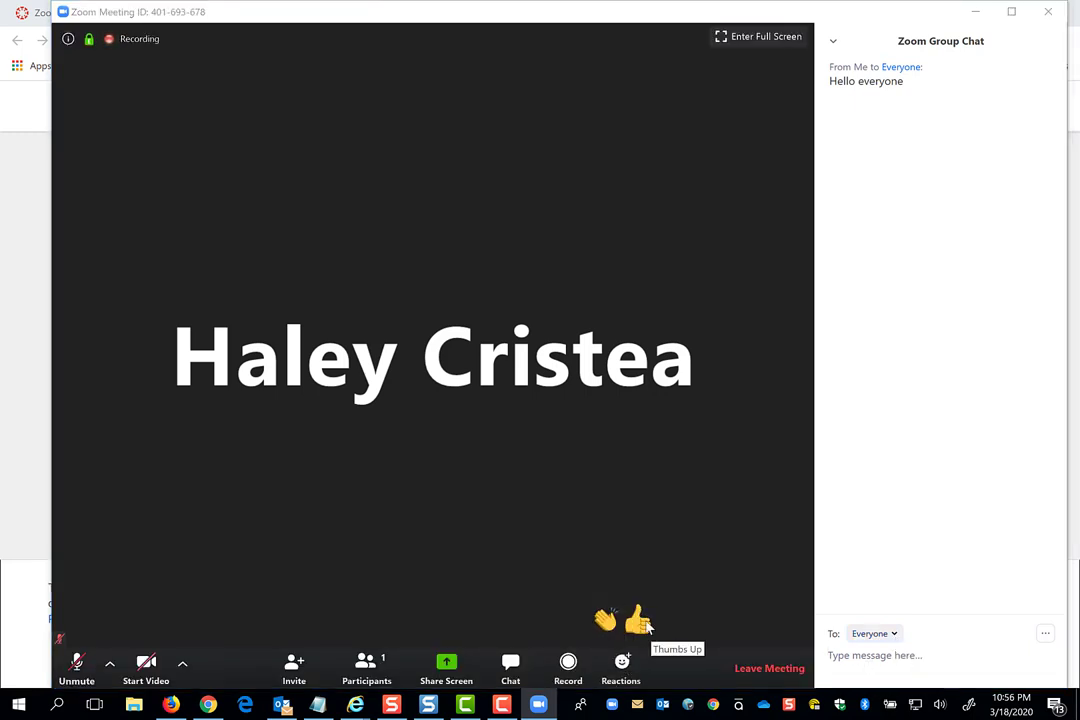
pyautogui.click(644, 624)
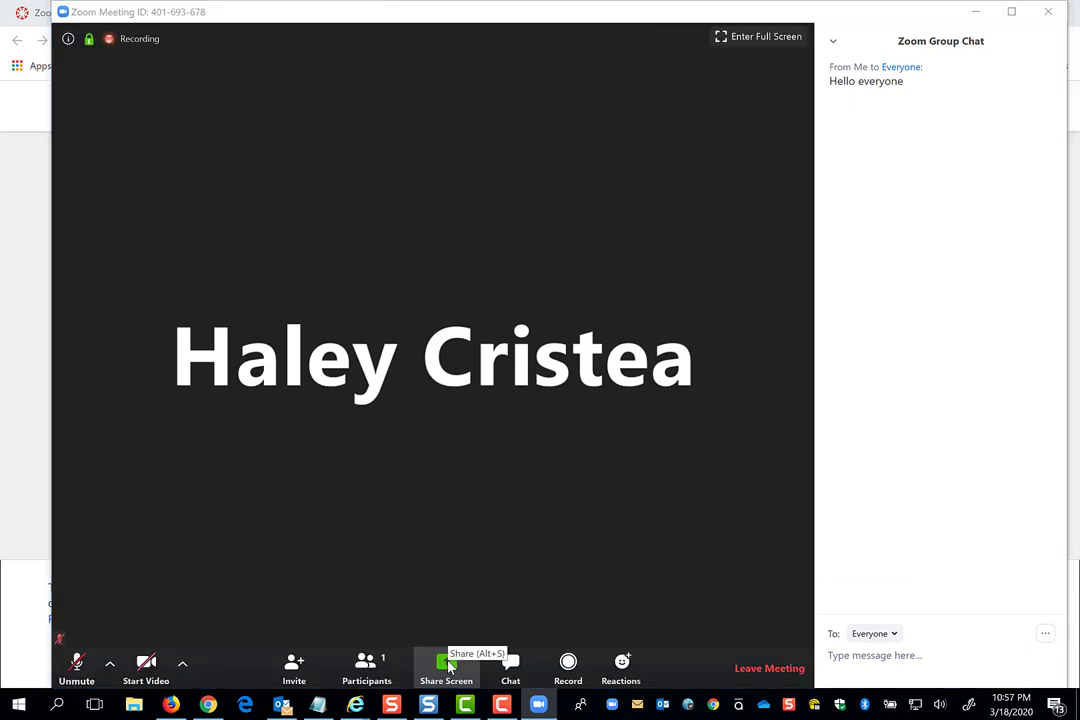
# - Share a whiteboard in the meeting and annotate it with a short black zigzag line and a green check mark stamp
pyautogui.click(446, 664)
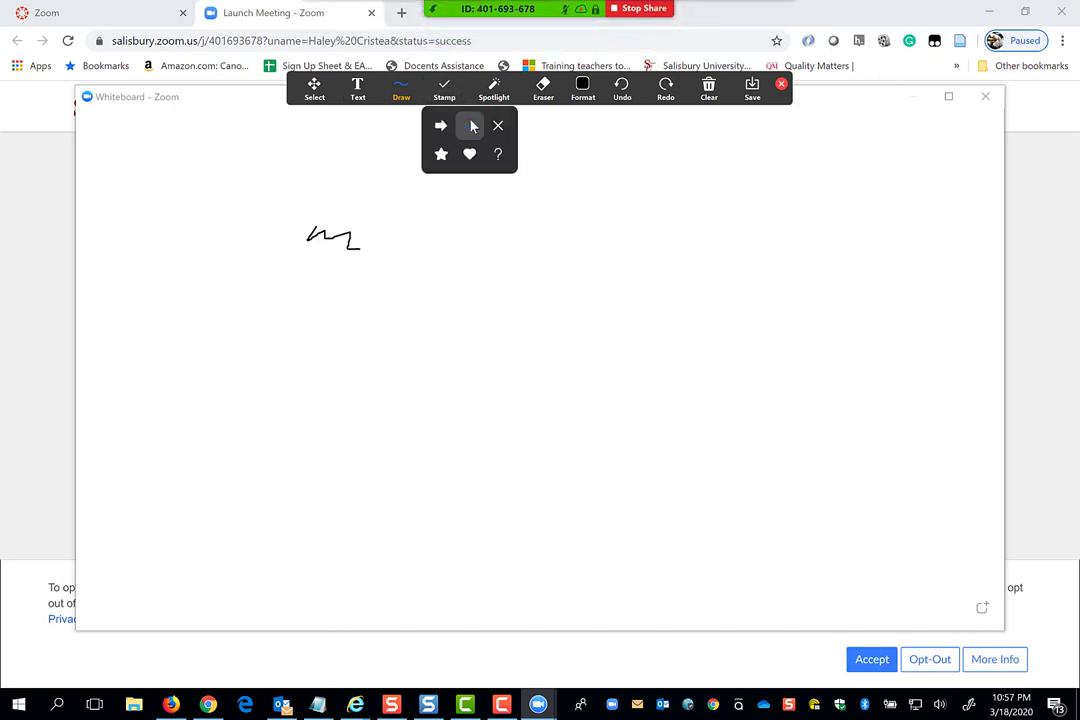
pyautogui.click(502, 174)
pyautogui.click(496, 90)
# - Add the text "Hello" in blue to the whiteboard and bring up the options for clearing annotations
pyautogui.click(582, 90)
pyautogui.click(358, 90)
pyautogui.click(540, 271)
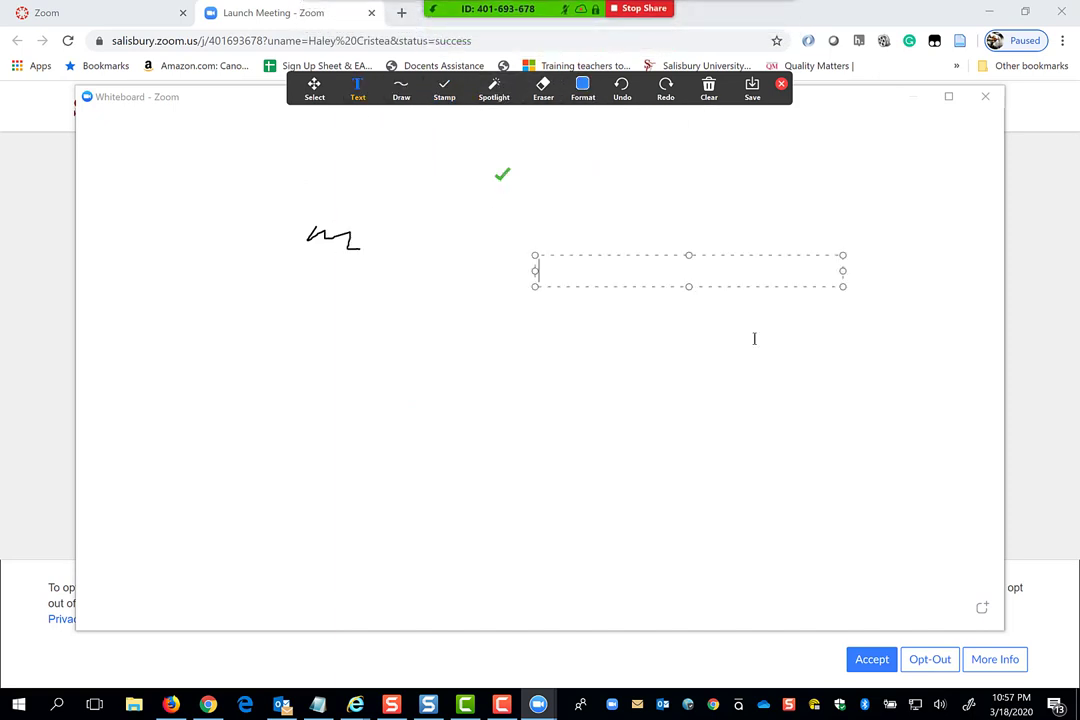
pyautogui.write('Hello')
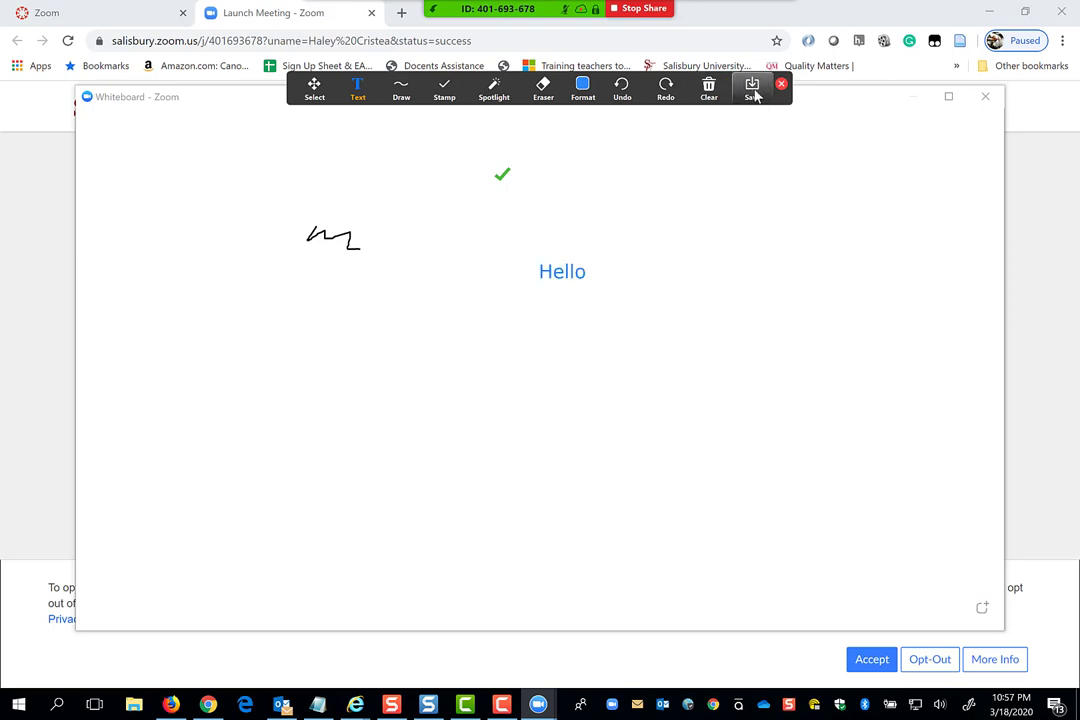
pyautogui.click(709, 90)
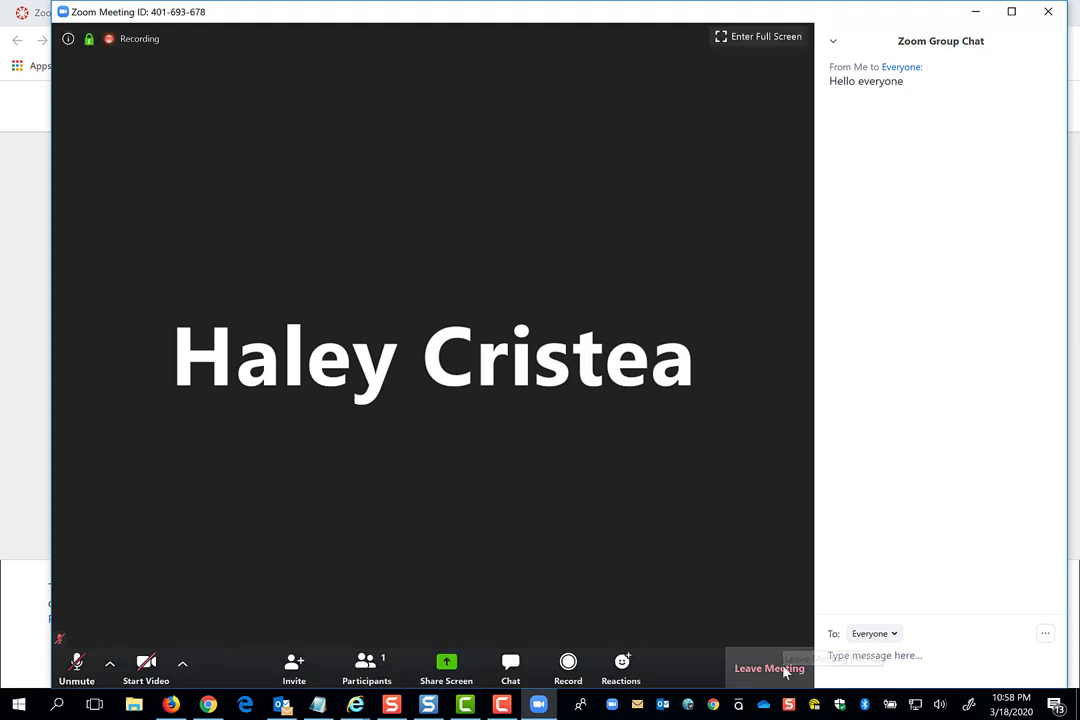
# - Leave the Zoom meeting and show the course's cloud recordings on the Canvas Zoom page
pyautogui.click(785, 669)
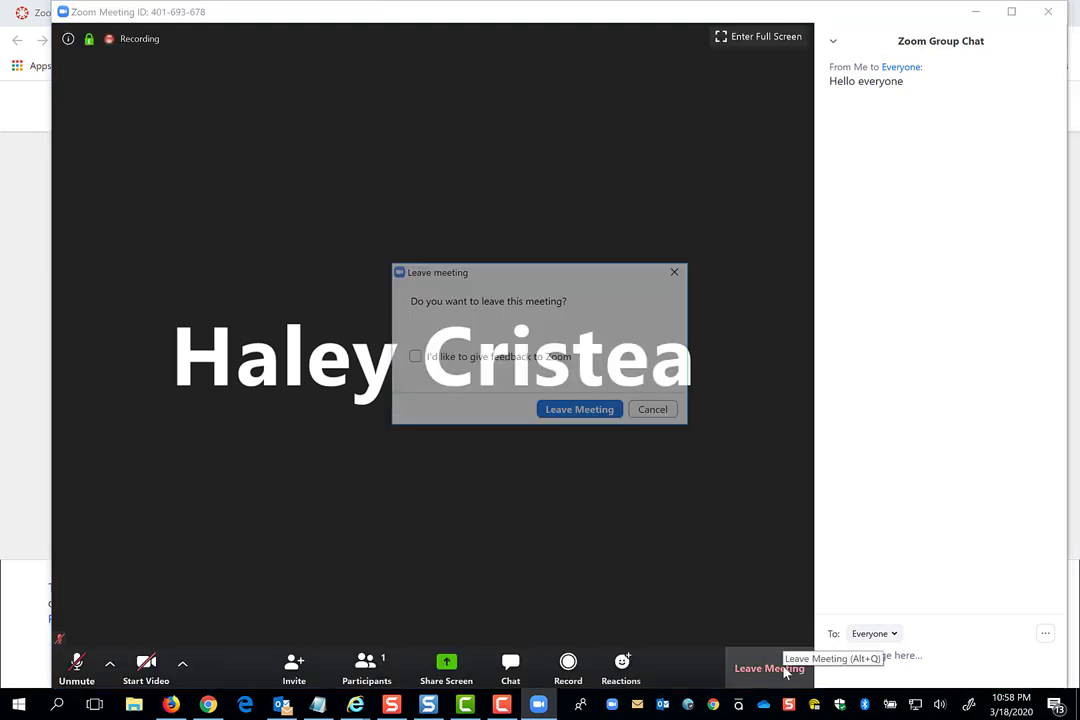
pyautogui.click(602, 413)
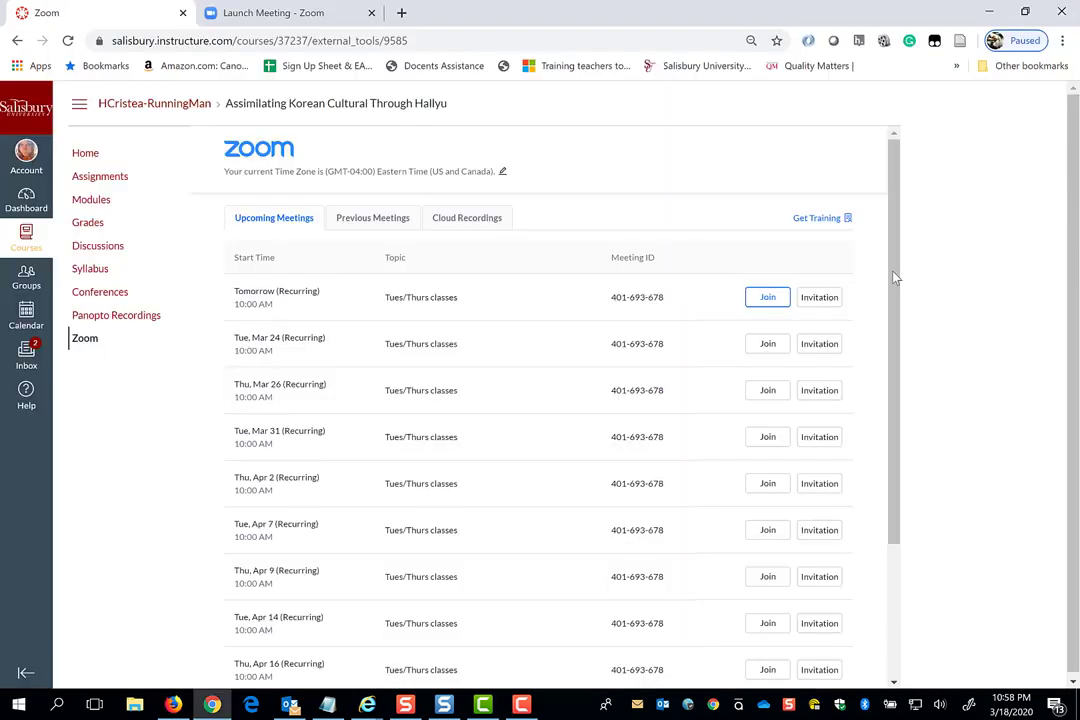
pyautogui.click(480, 224)
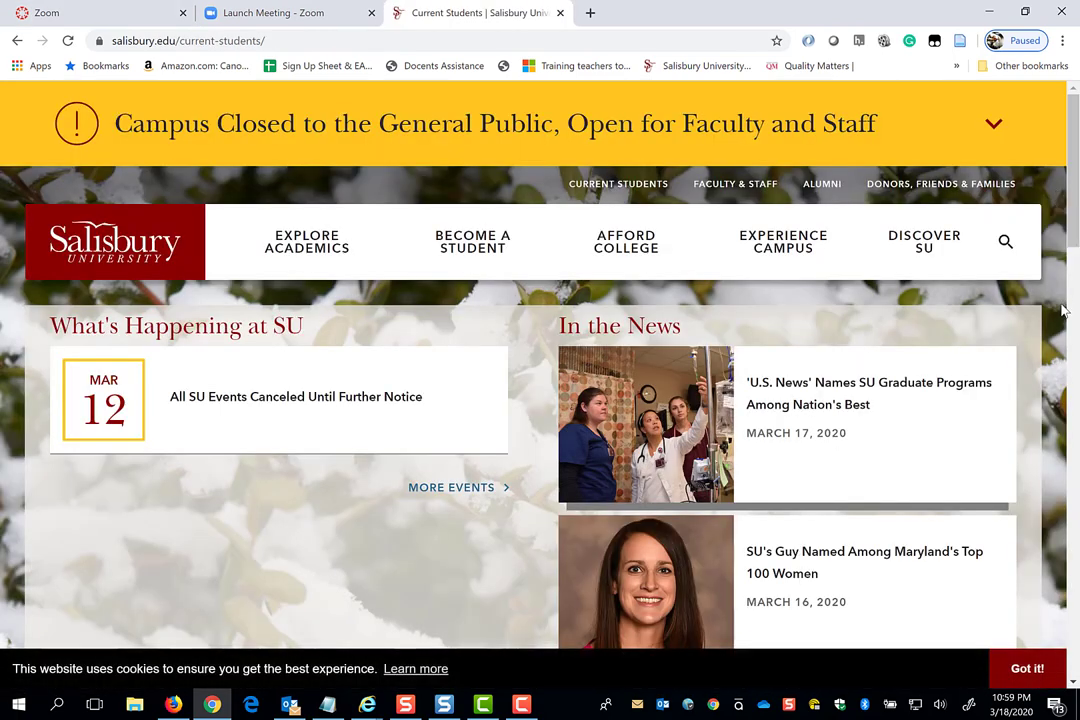
# - Go from the Current Students page to the Tech Support/Helpdesk site and open its Knowledgebase
pyautogui.scroll(-10, 1062, 312)
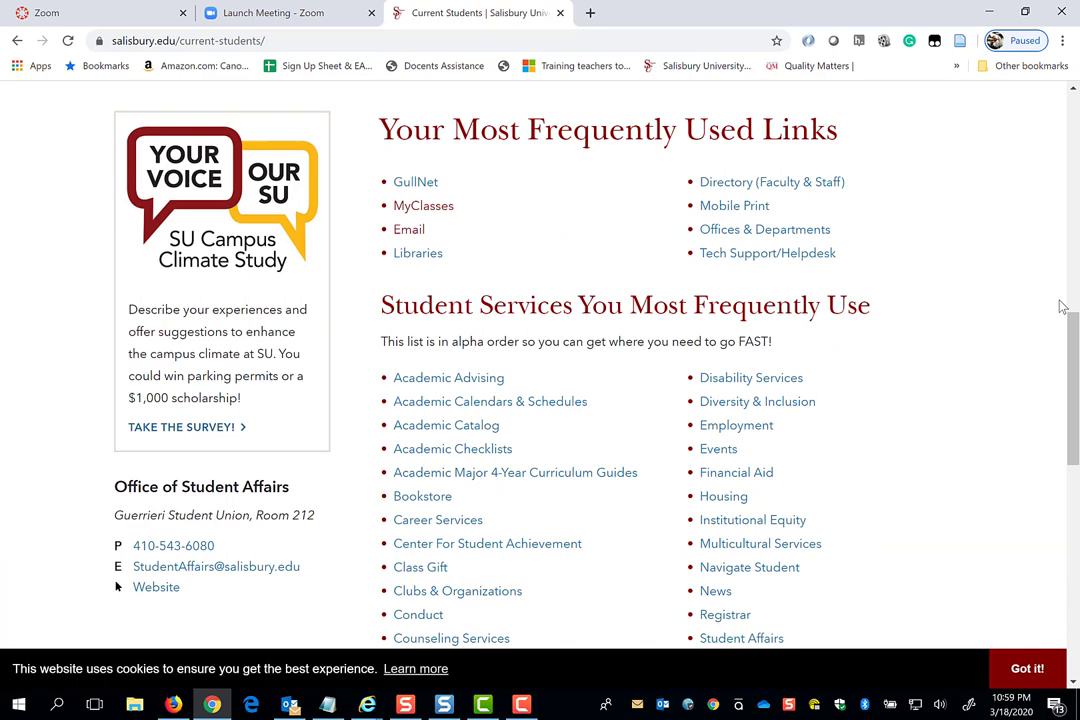
pyautogui.click(817, 256)
pyautogui.scroll(-3, 600, 400)
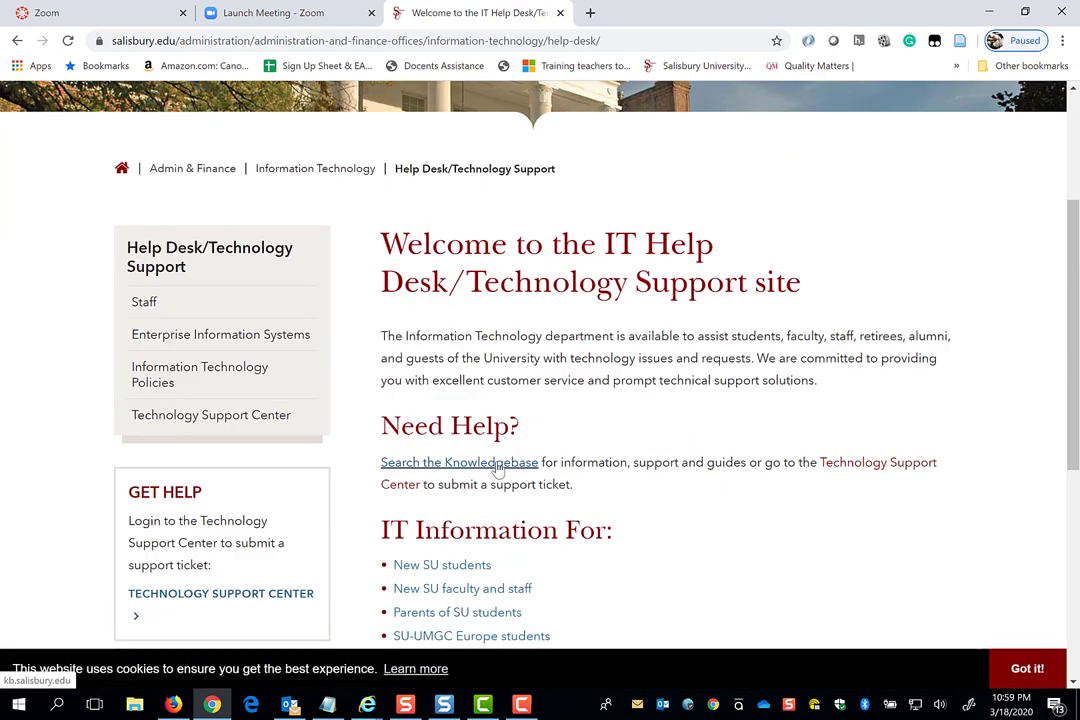
pyautogui.click(497, 468)
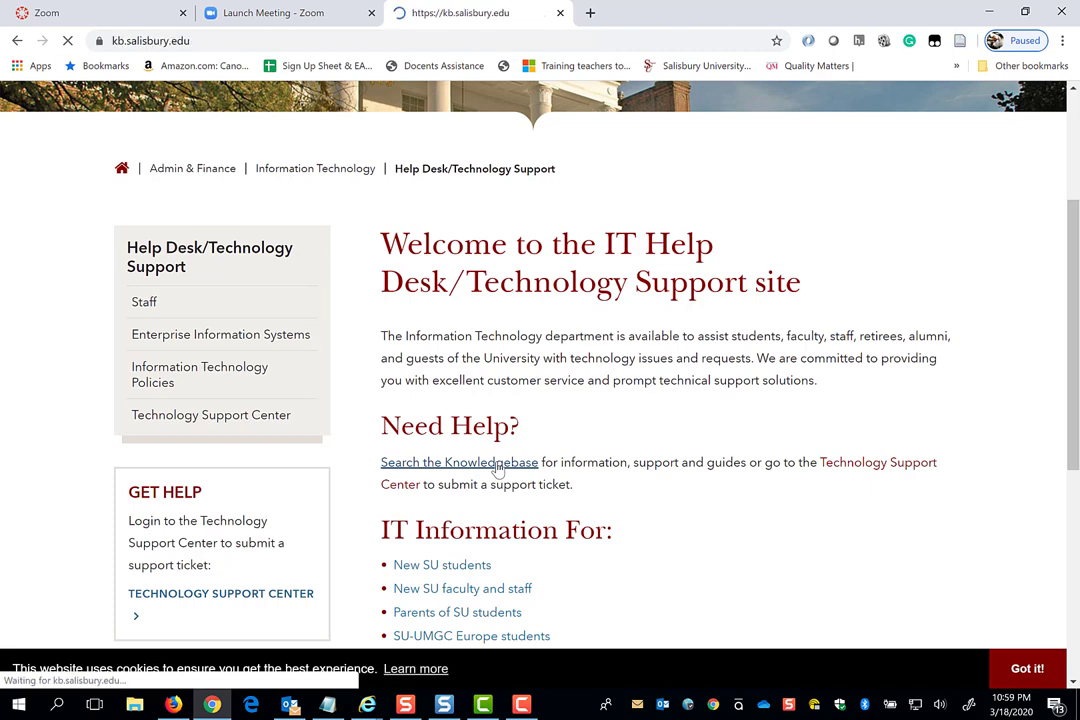
# - Search the Knowledge Base for "zoom" and open the "Getting Started with Zoom" article
pyautogui.click(456, 311)
pyautogui.write('zoom')
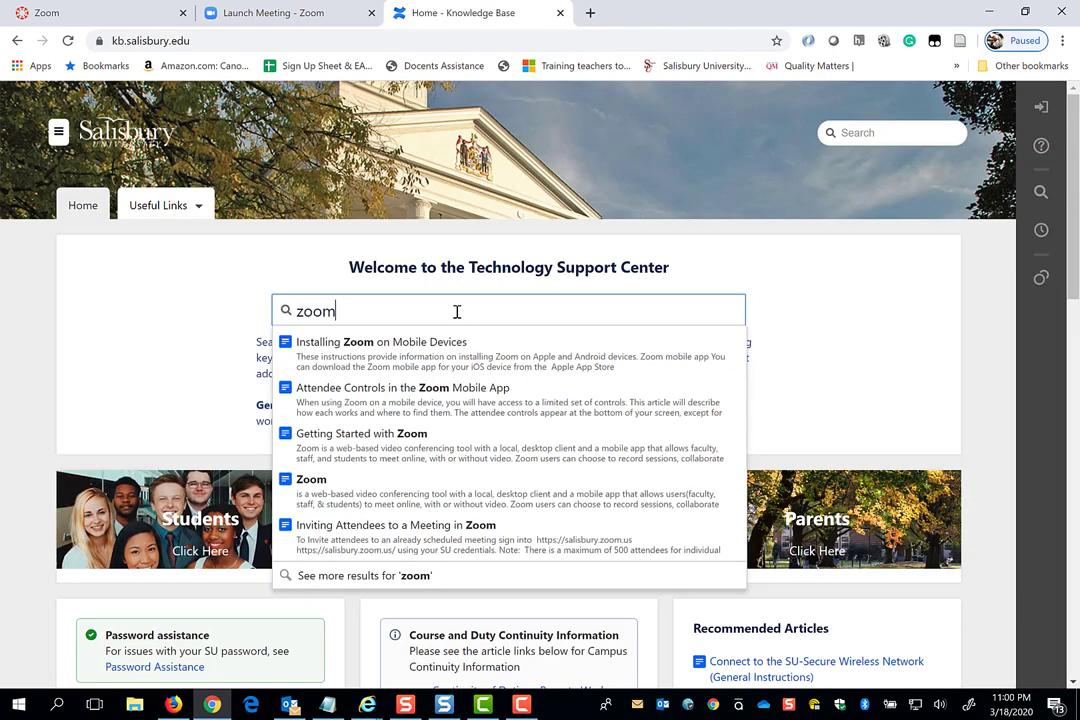
pyautogui.press('Return')
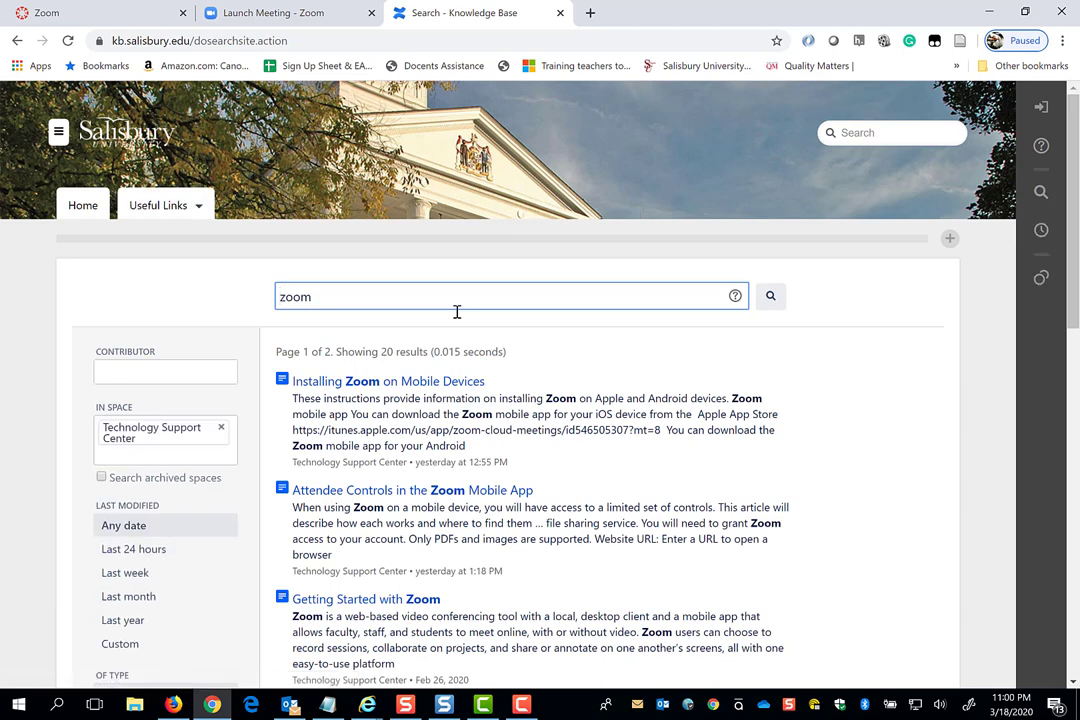
pyautogui.scroll(-3, 600, 320)
pyautogui.click(366, 362)
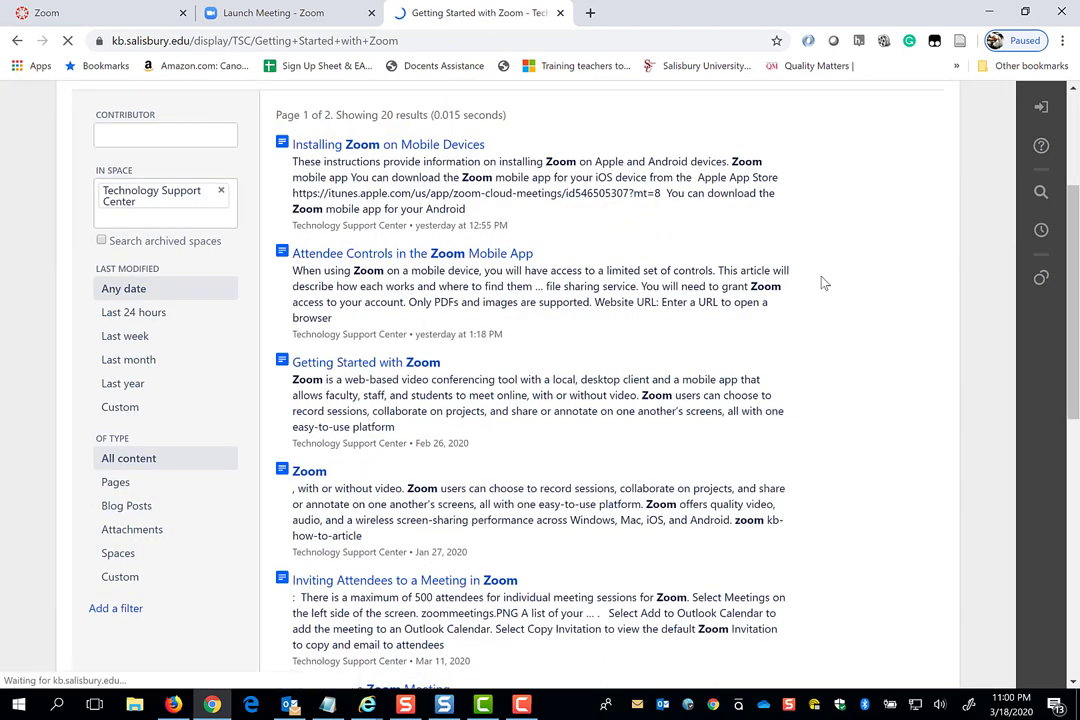
# - Open salisbury.zoom.us in a new browser tab, sign in to the account and show its upcoming meetings
pyautogui.hotkey('ctrl', '1')
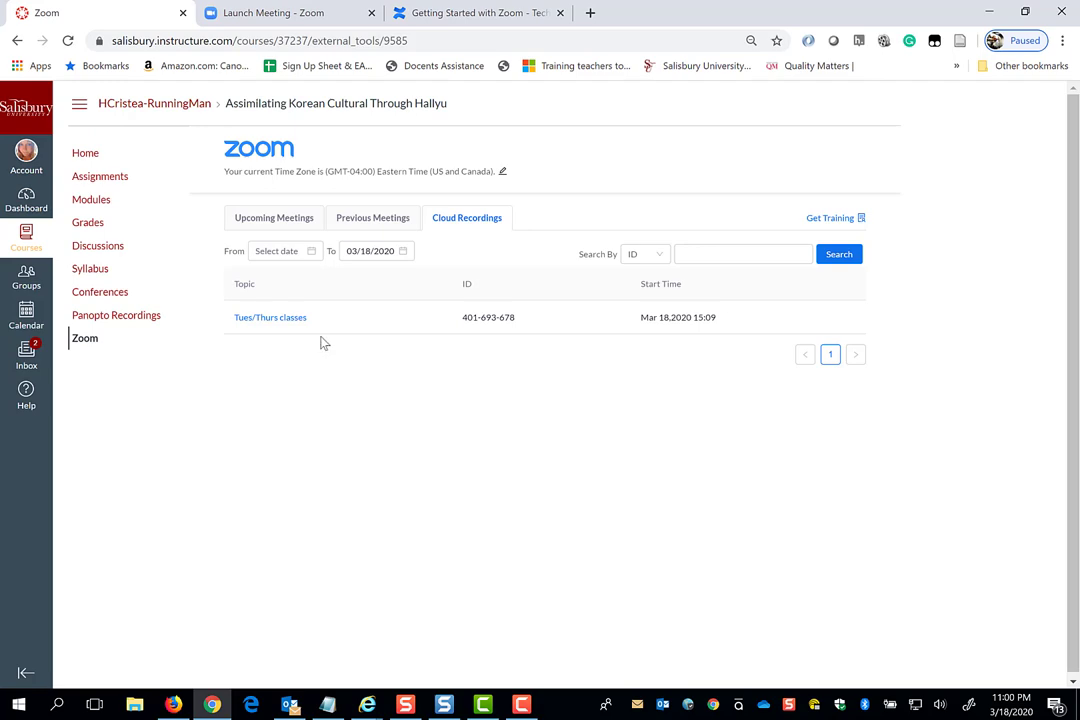
pyautogui.hotkey('ctrl', 't')
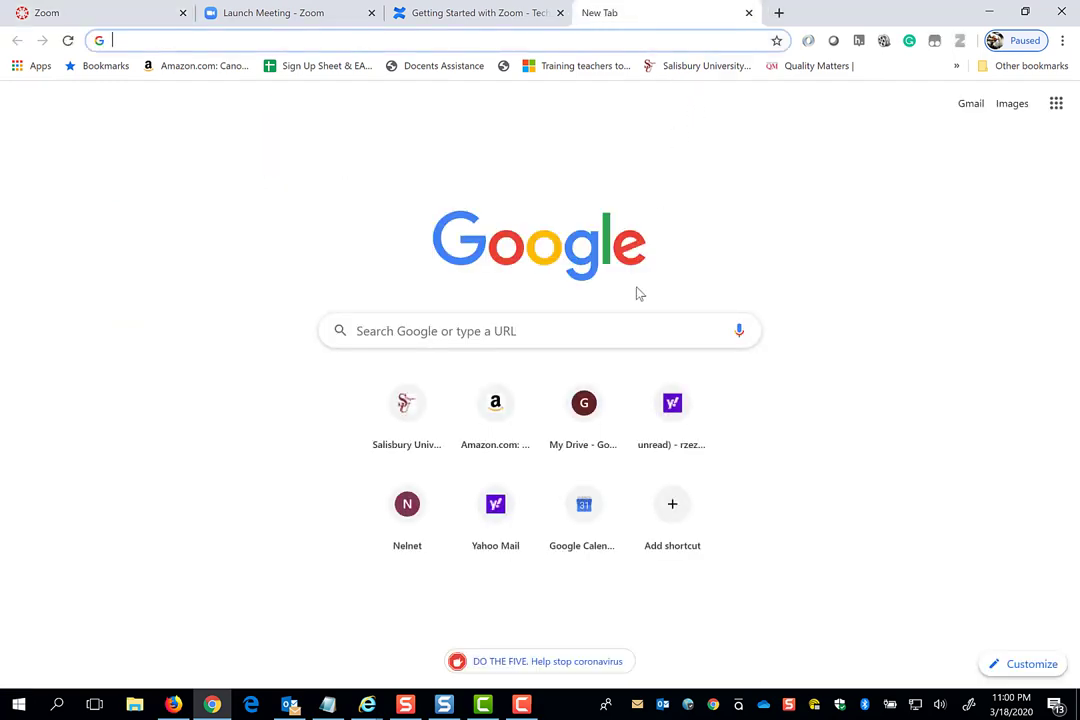
pyautogui.write('salisbury.zoom.us')
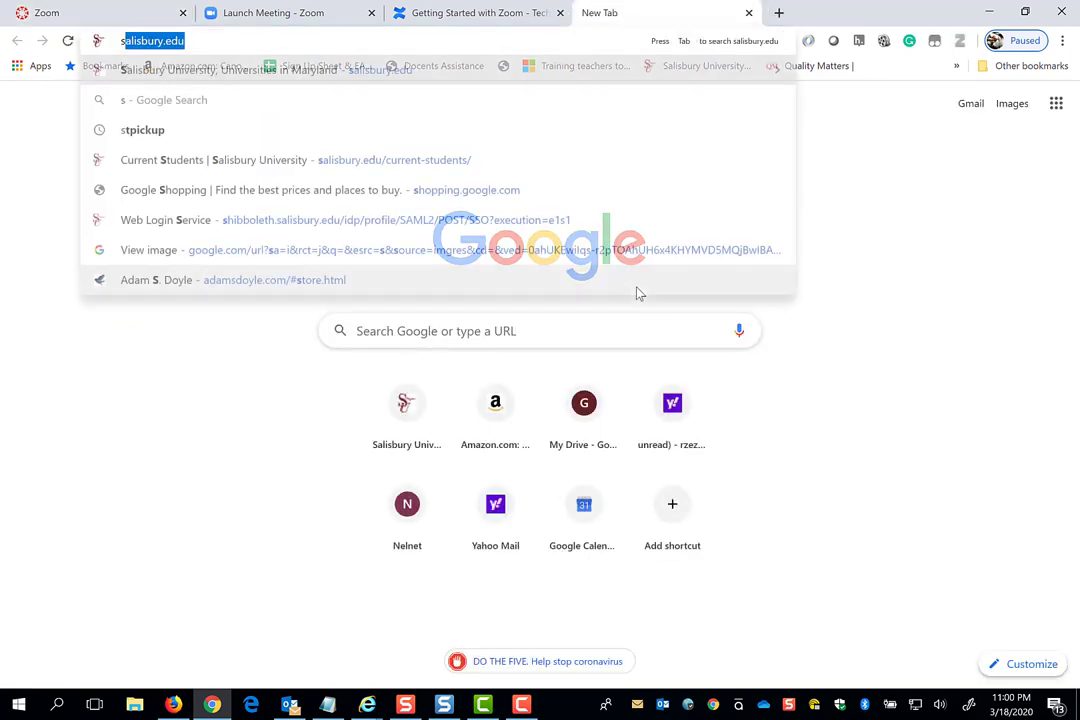
pyautogui.press('Return')
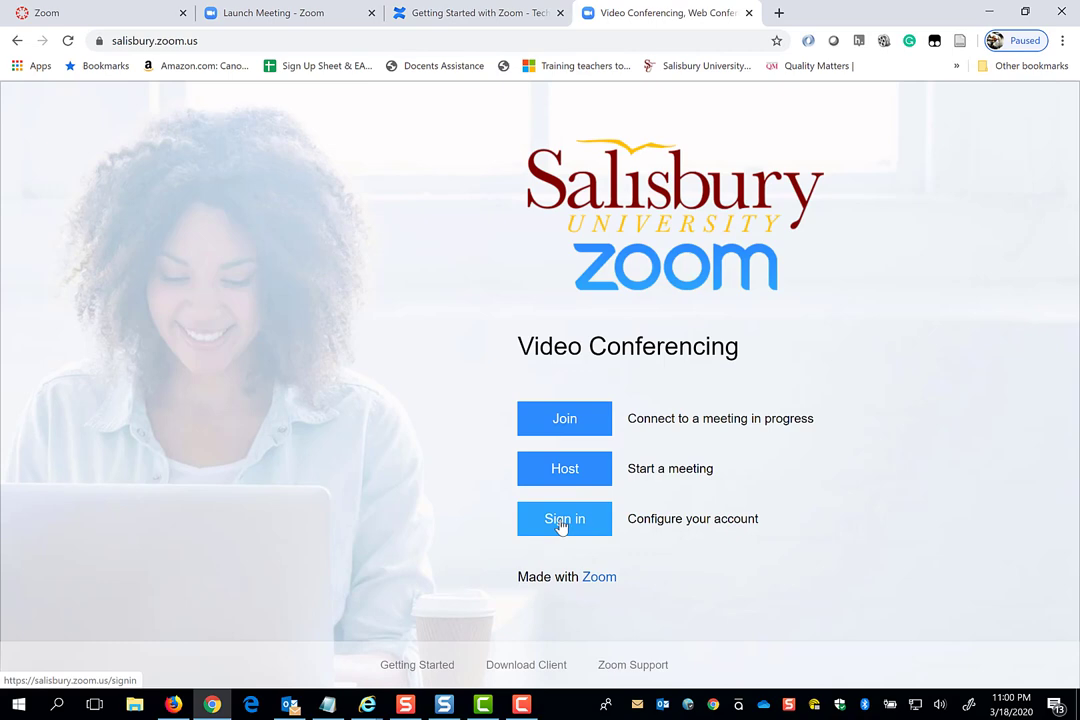
pyautogui.click(561, 527)
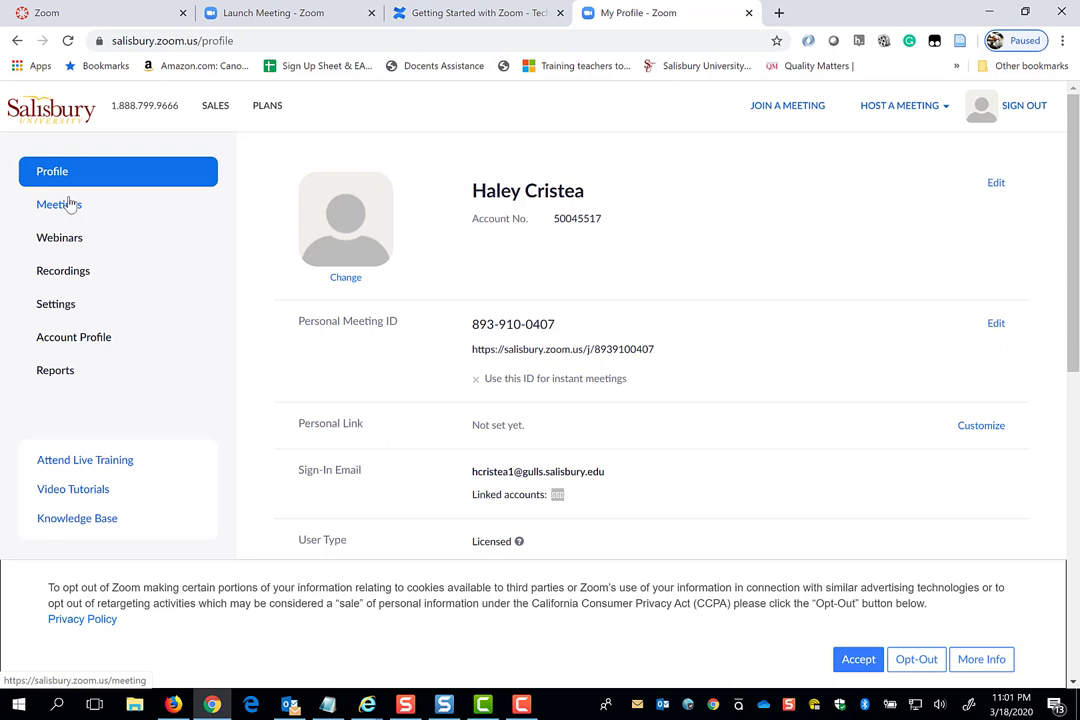
pyautogui.click(71, 210)
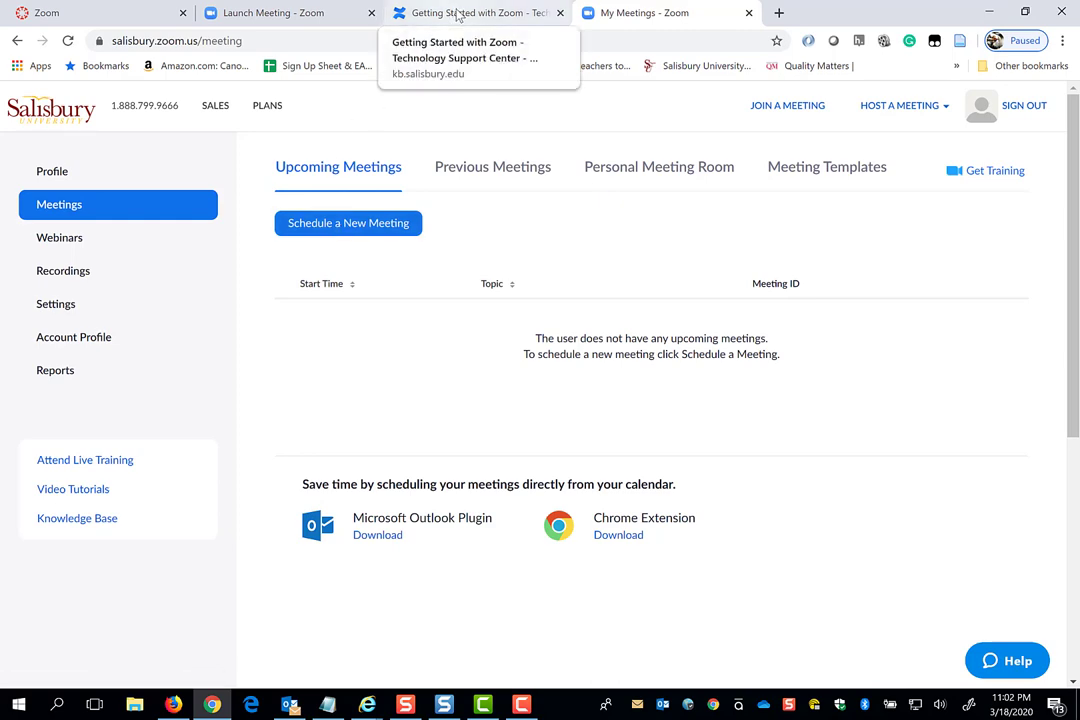
# - Return to the "Getting Started with Zoom" article and look through its sign-in and profile instructions
pyautogui.click(458, 14)
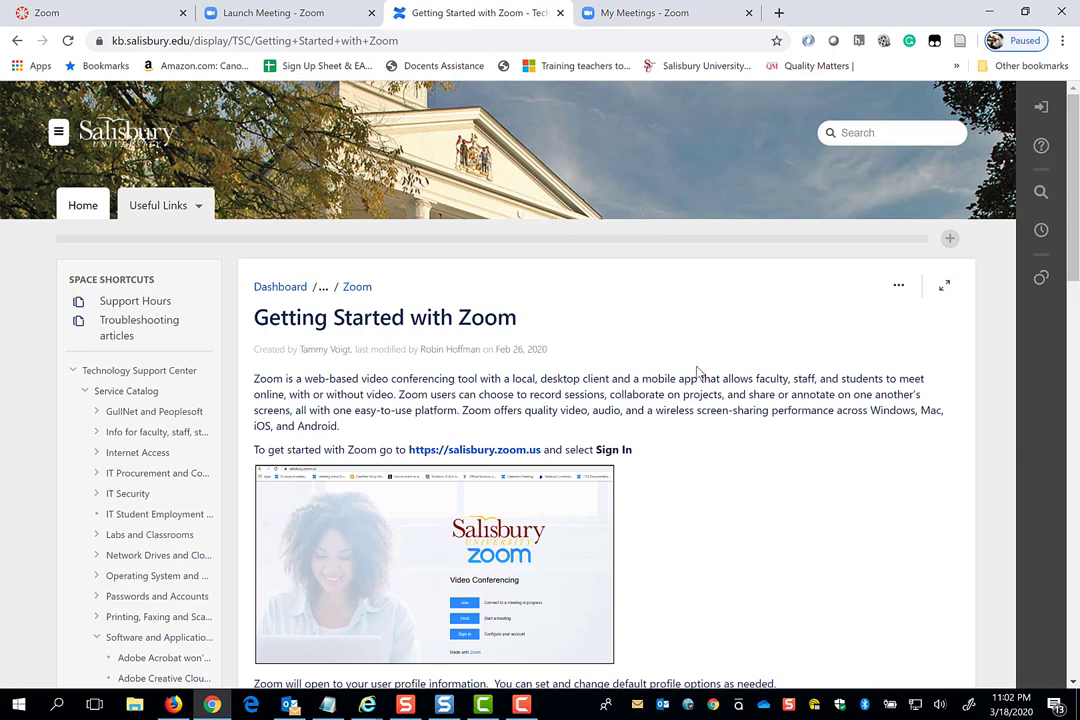
pyautogui.scroll(-1, 723, 336)
pyautogui.scroll(-2, 735, 332)
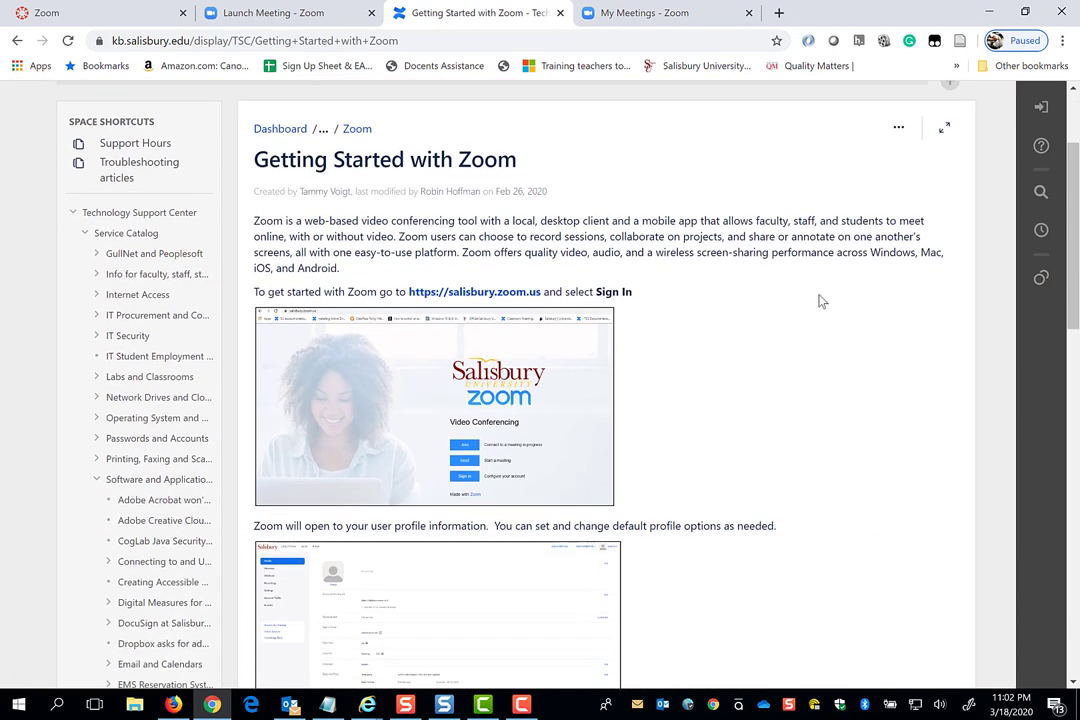